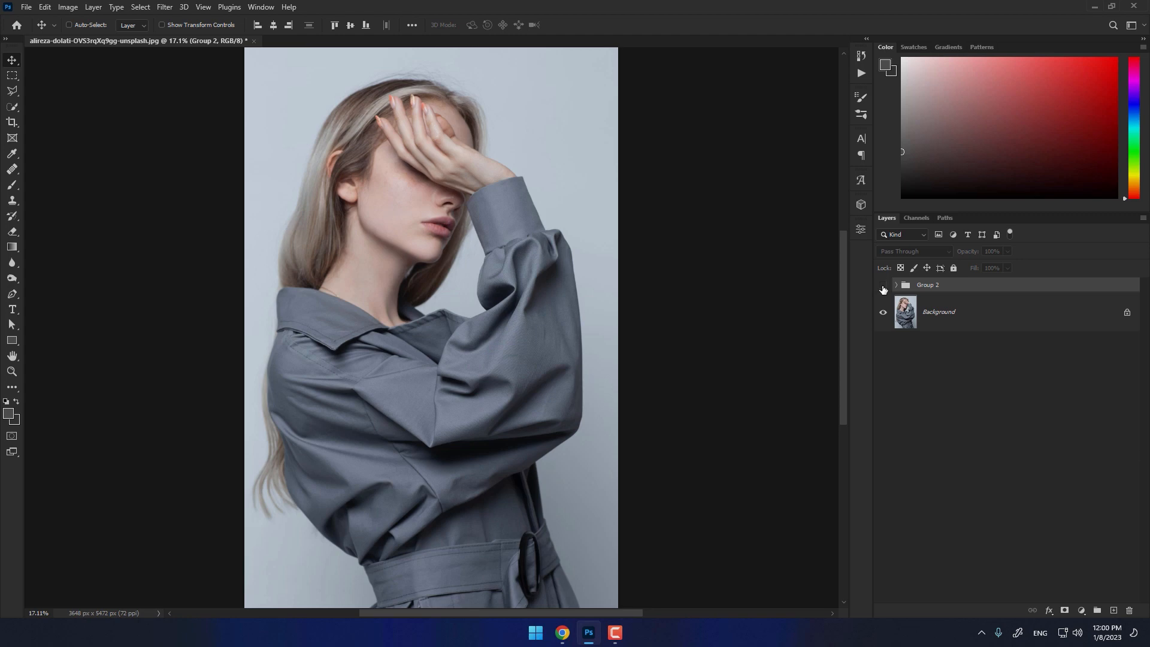
- Delete Group 2 and add a Solid Color fill layer in near-black #0f0f0f above the Background
key(Delete)
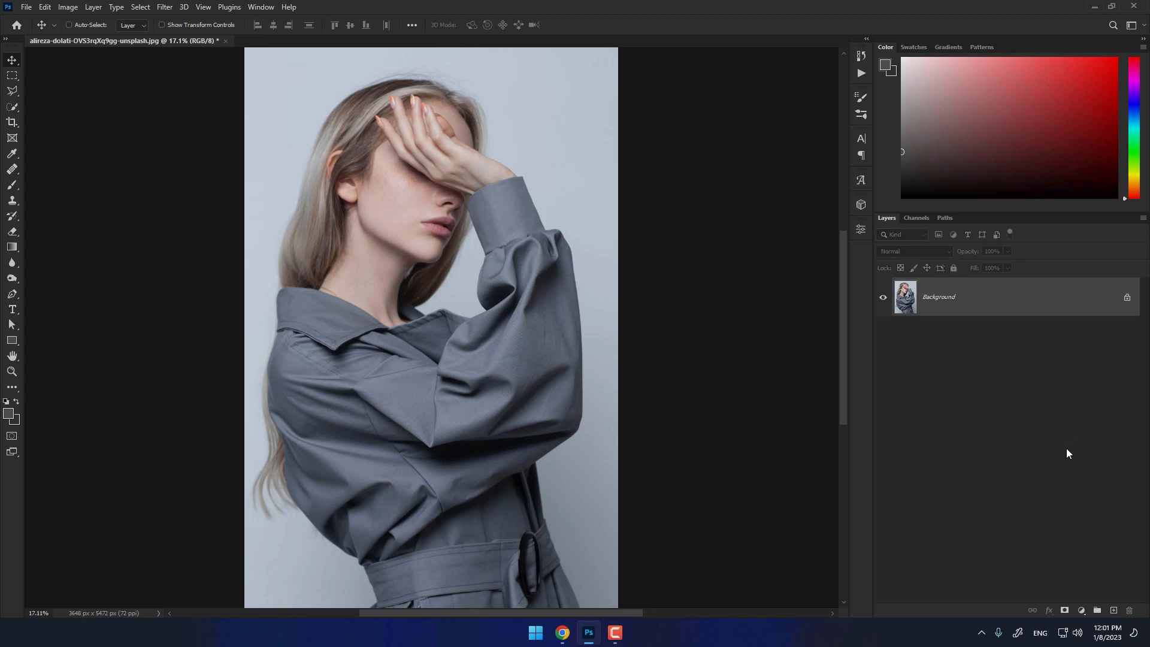
click(1081, 610)
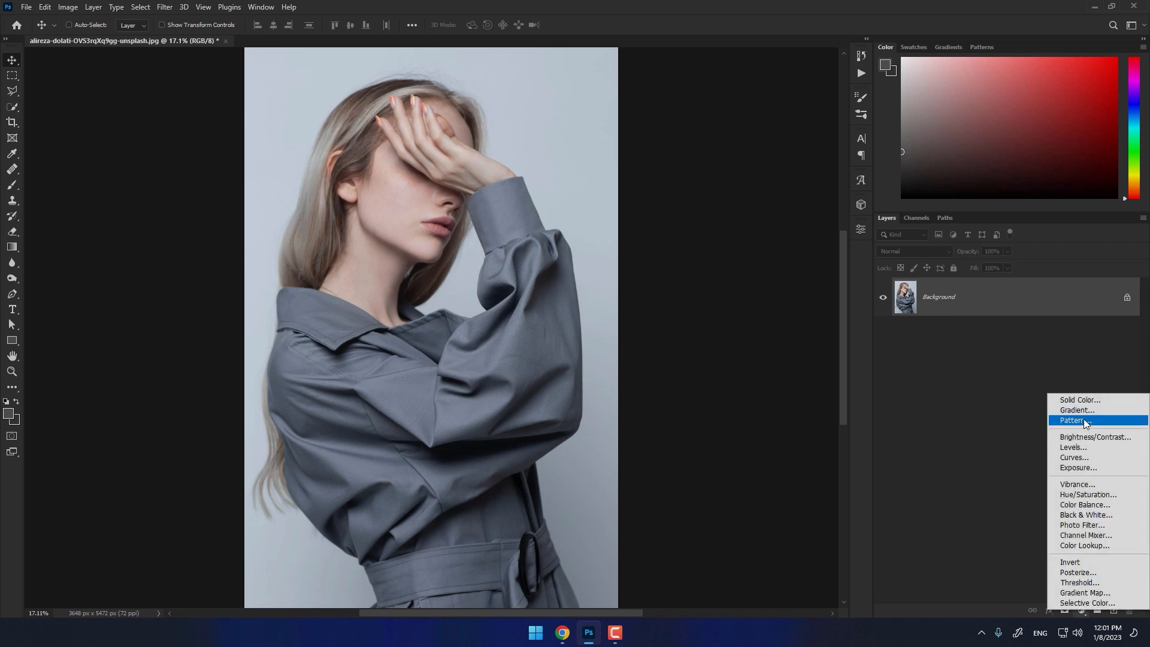
click(1083, 398)
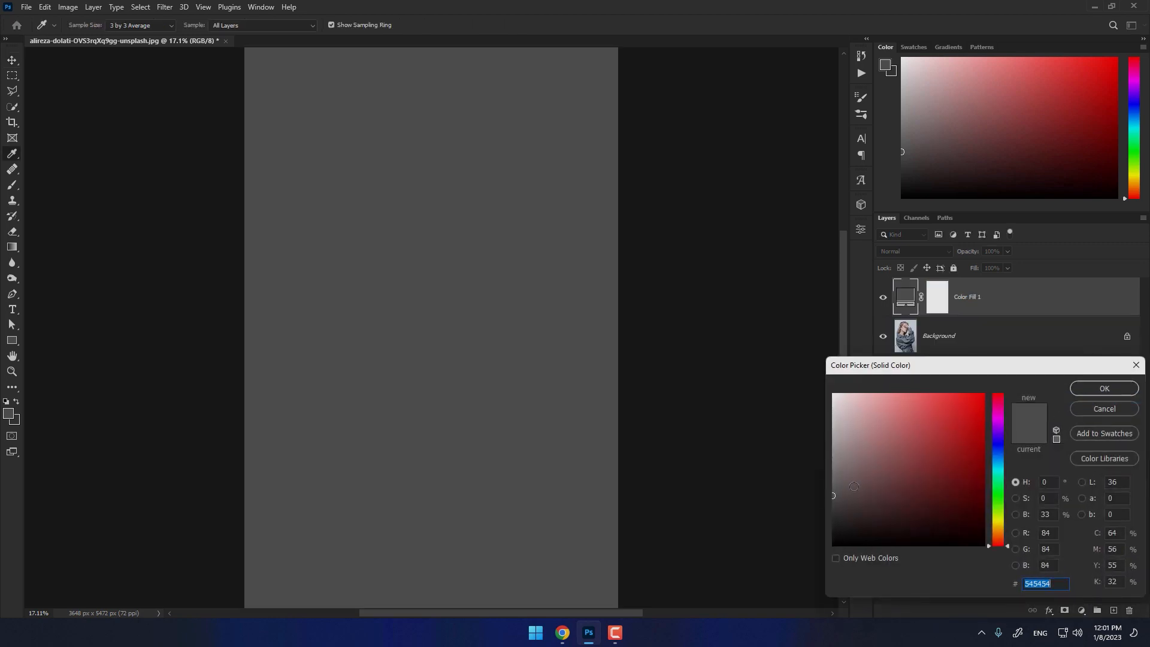
drag(854, 486, 821, 537)
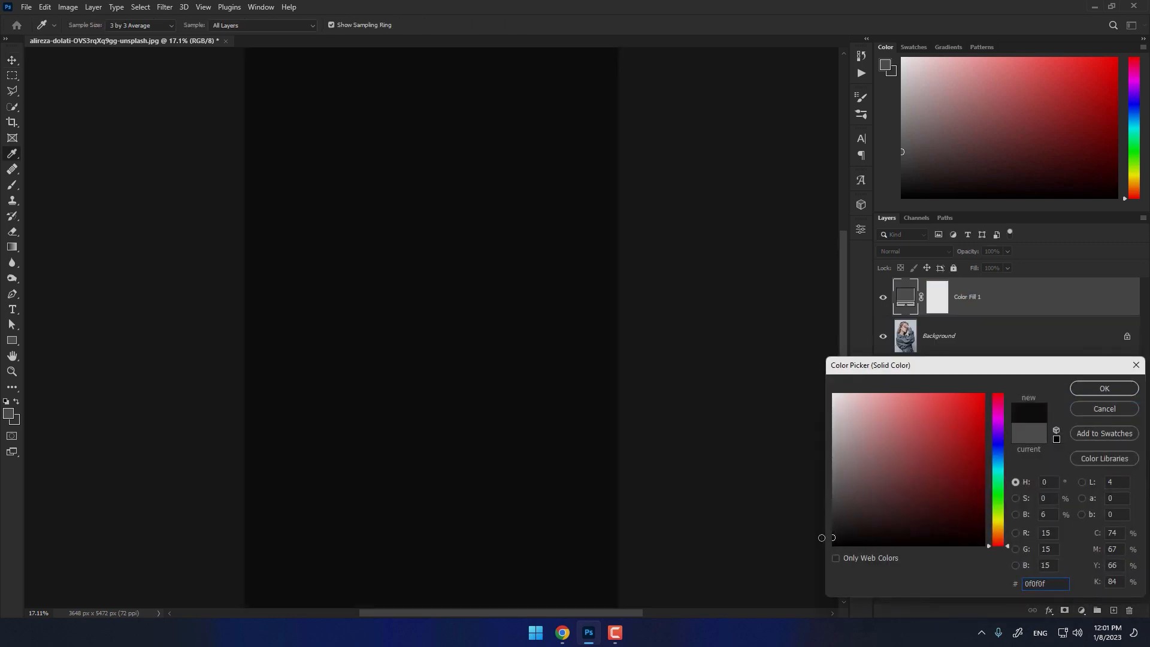
click(1108, 393)
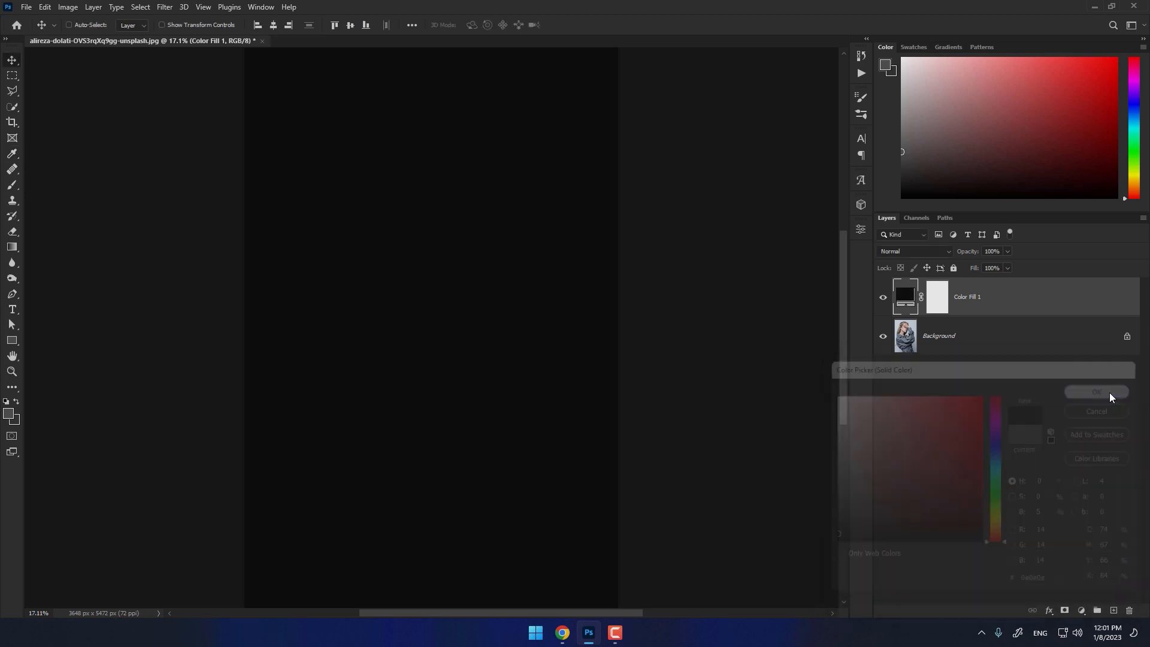
- Duplicate the Background layer and move the copy above the Color Fill 1 layer
click(962, 339)
key(ctrl+j)
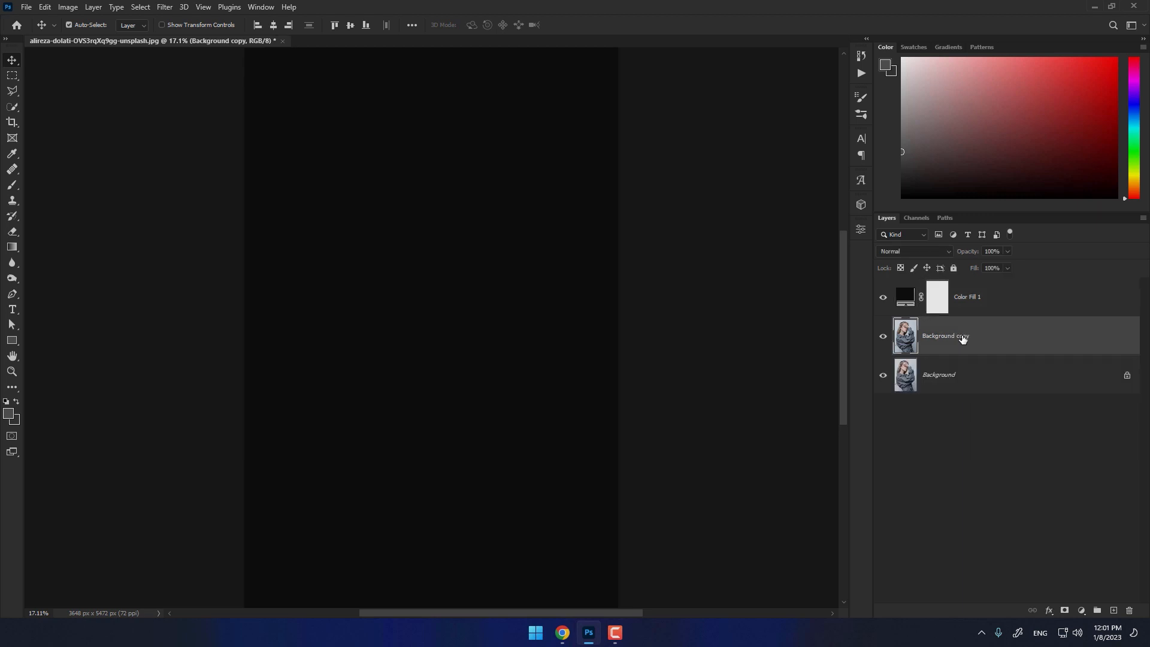
drag(973, 346, 971, 294)
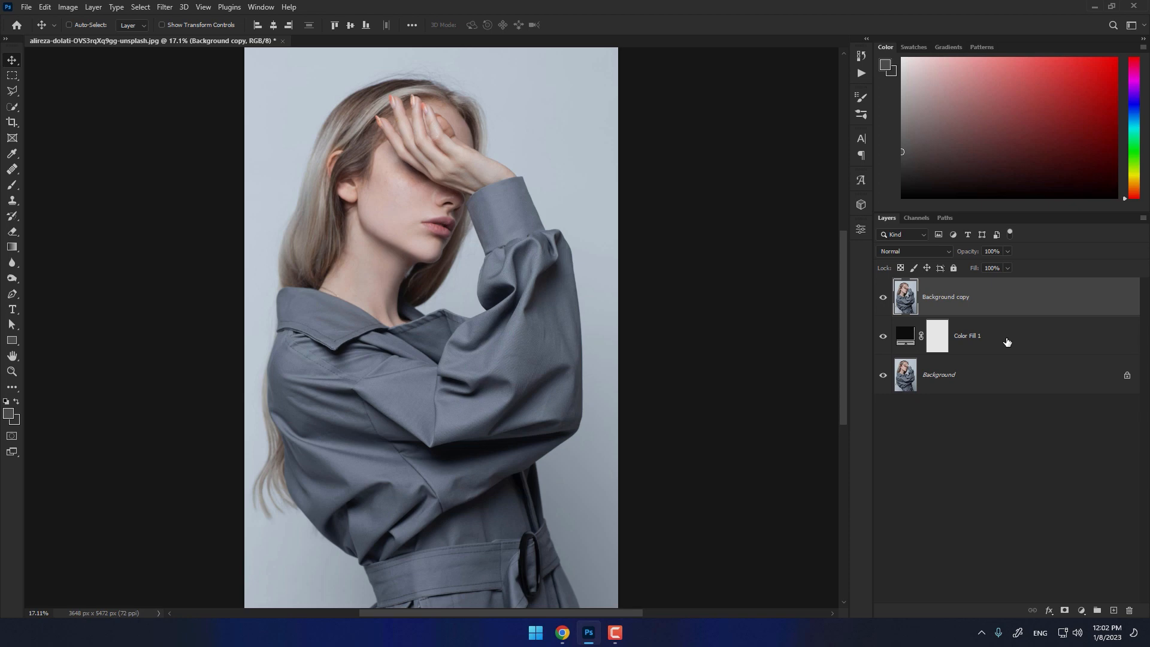
- Add an empty layer directly above Color Fill 1 and hide the Background copy layer
click(1007, 342)
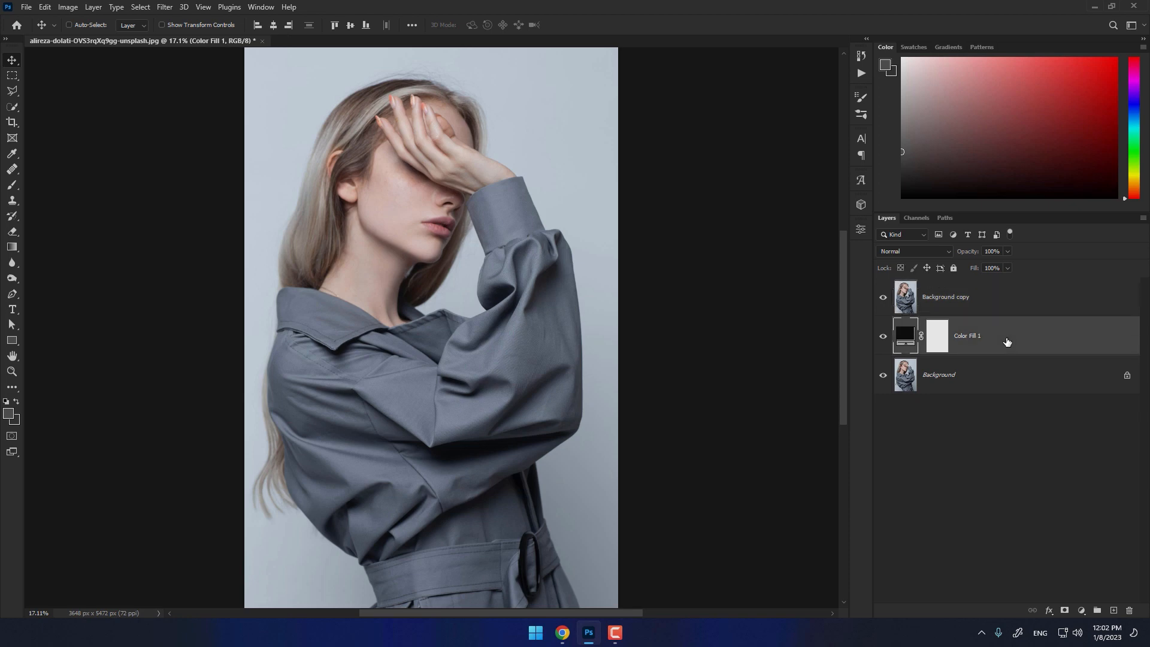
click(1111, 608)
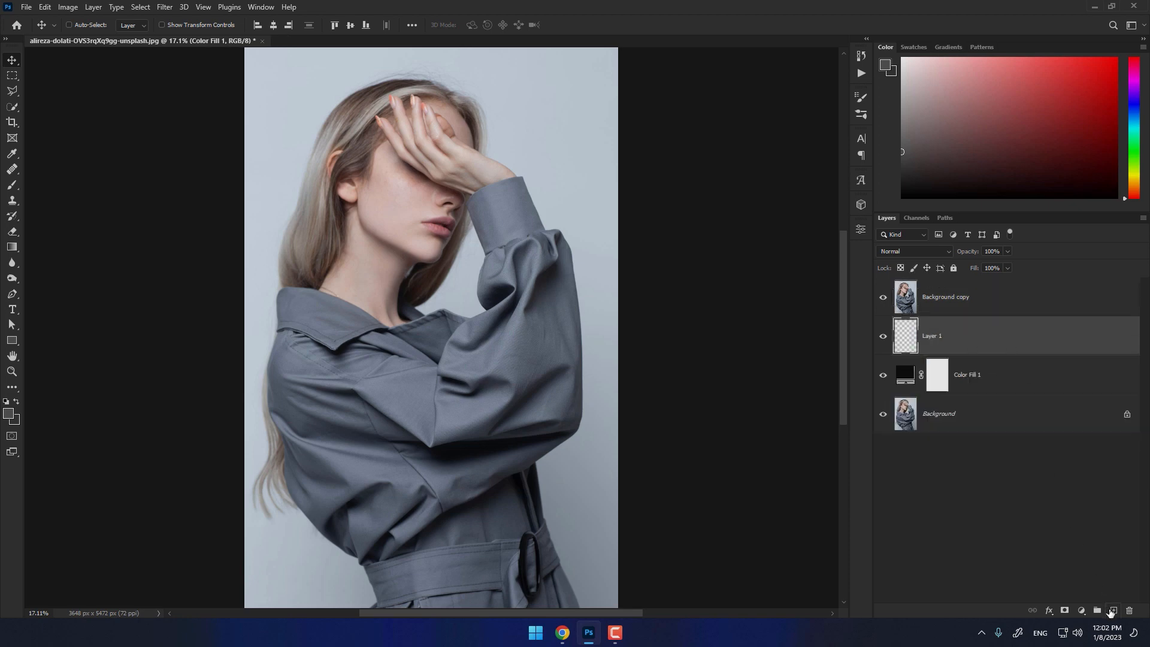
click(882, 297)
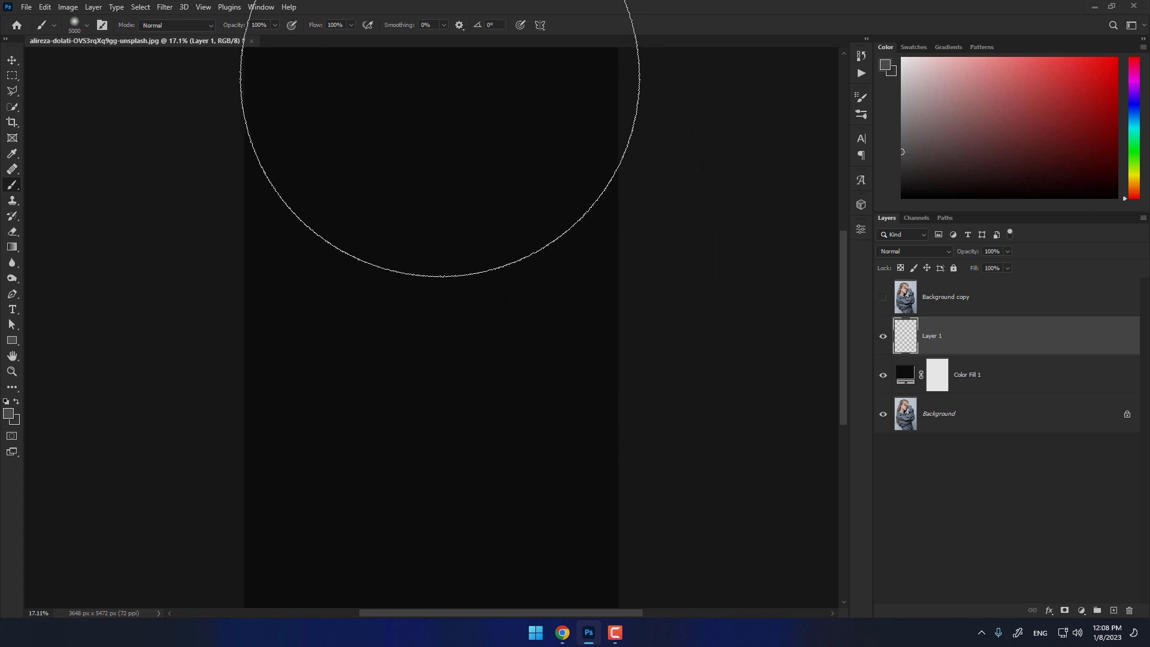
- Scribble dense white diagonal strokes over the figure's area on Layer 1, using a hard round brush at size 10
click(422, 25)
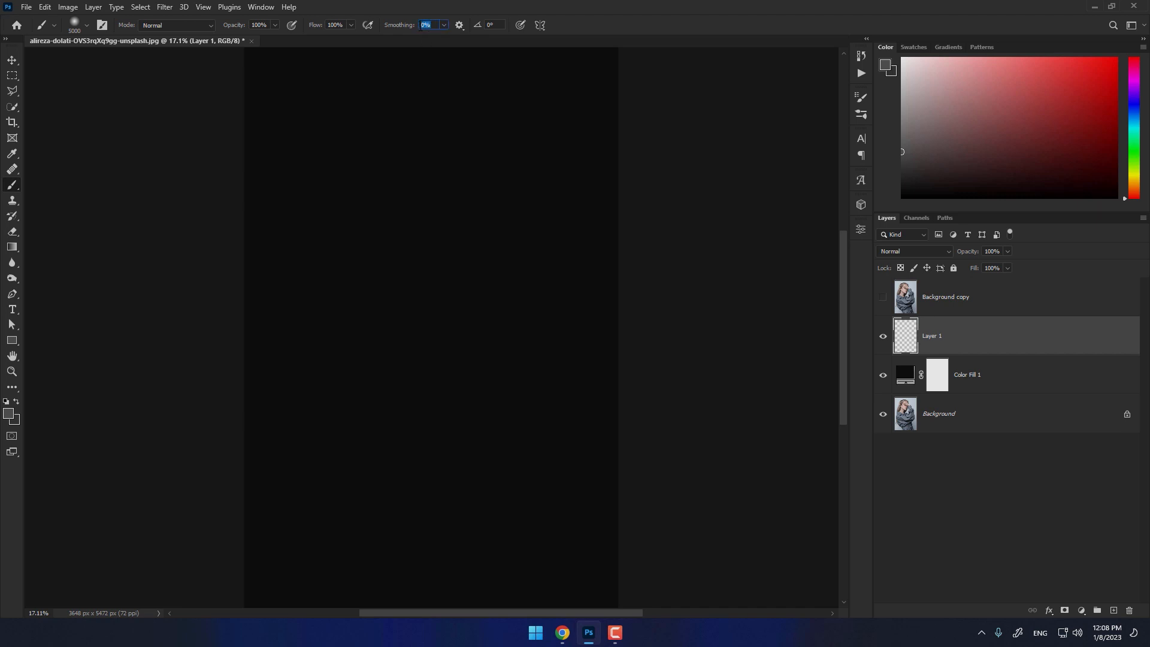
click(87, 25)
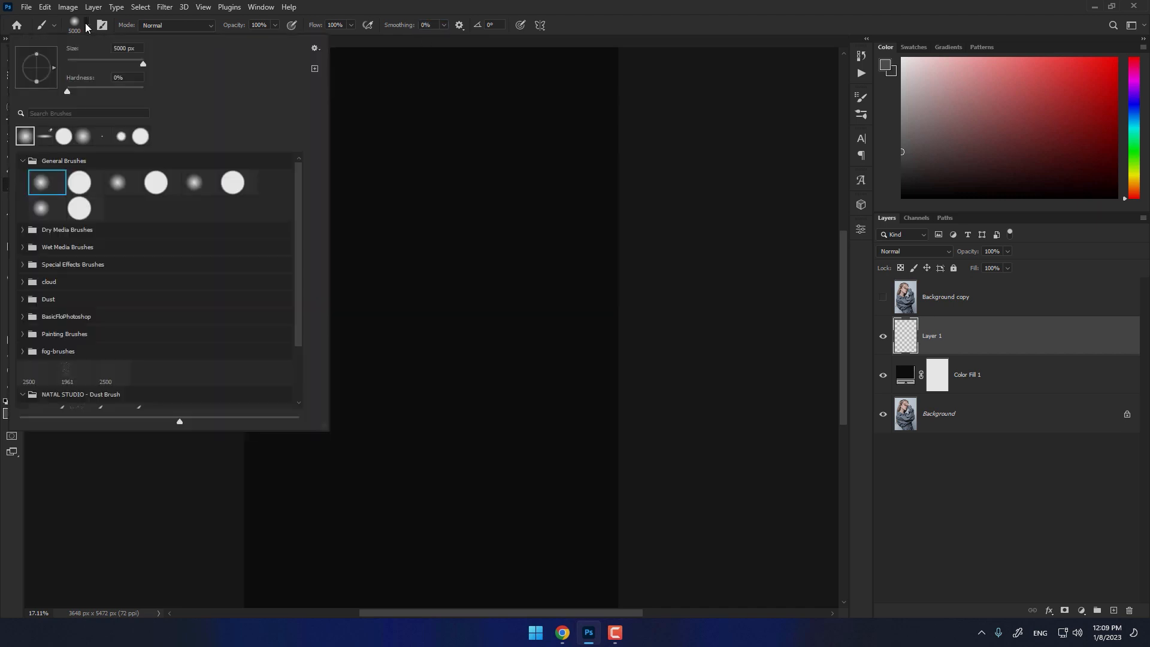
double_click(79, 182)
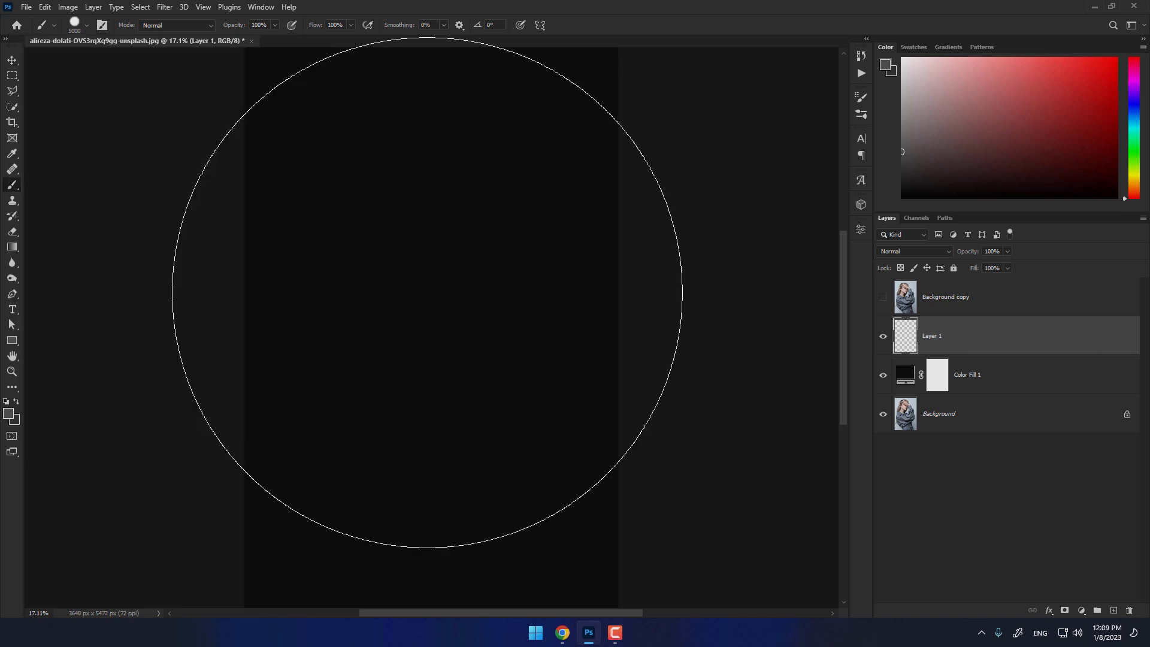
key(bracketleft)
key(bracketleft)
key(bracketleft)
key(bracketleft)
key(bracketleft)
key(bracketleft)
key(bracketleft)
key(bracketleft)
key(bracketleft)
key(bracketleft)
key(bracketleft)
key(bracketleft)
key(bracketleft)
key(bracketleft)
key(bracketleft)
key(bracketleft)
key(bracketleft)
key(bracketleft)
key(bracketleft)
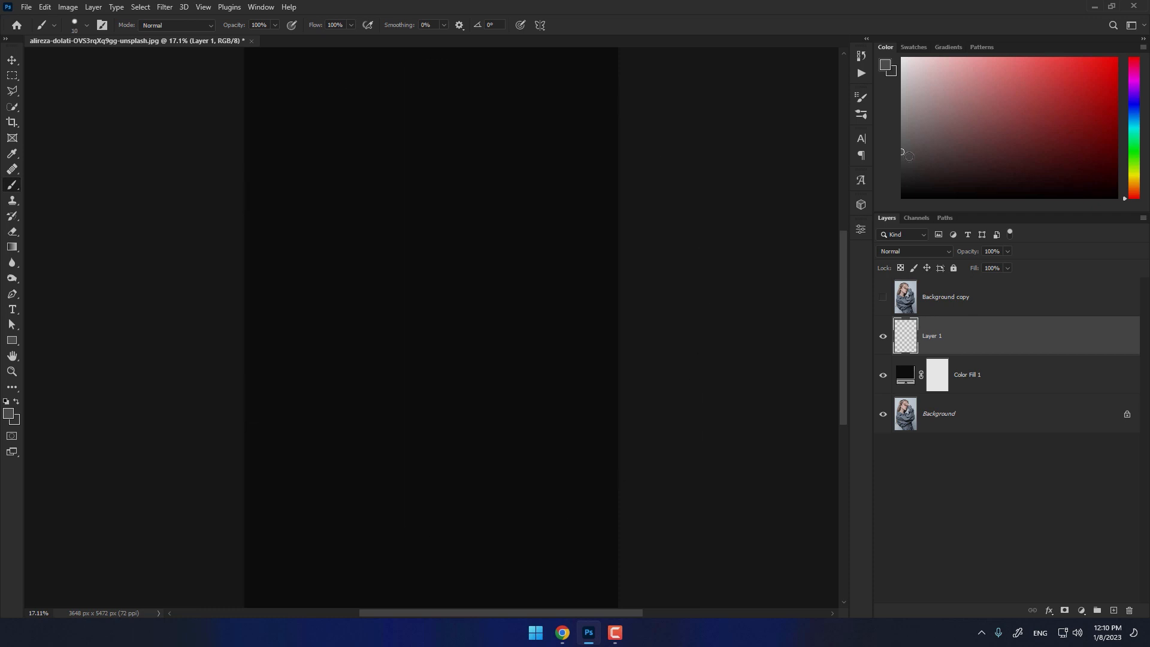
drag(937, 123, 892, 38)
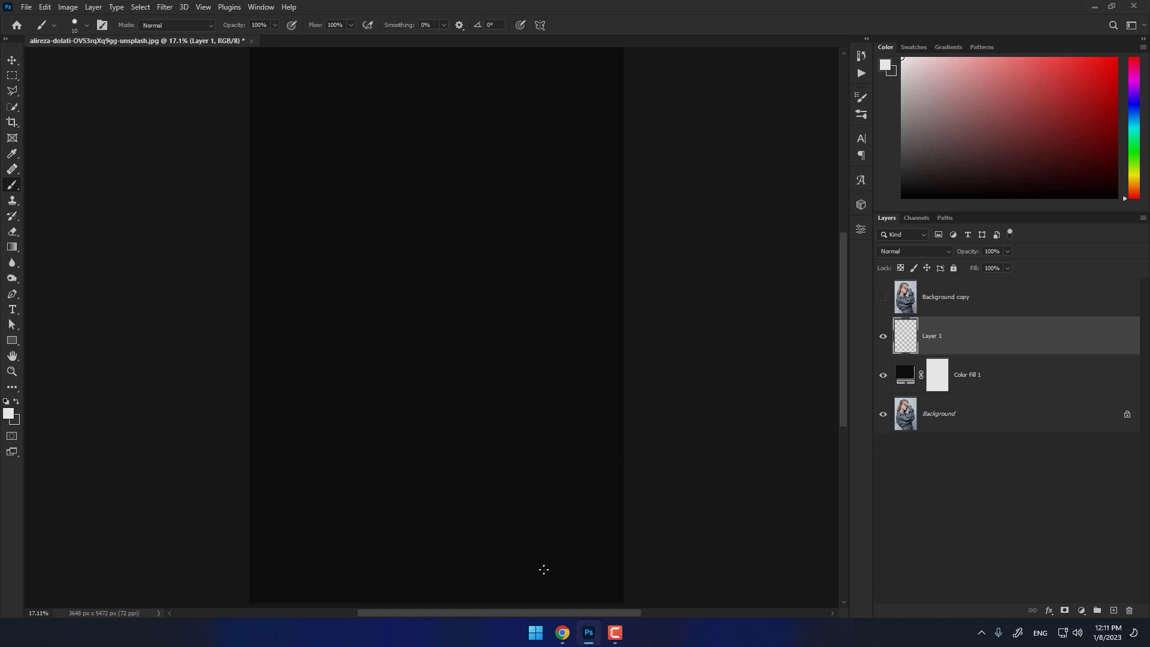
mouse_move(533, 569)
mouse_down()
mouse_move(495, 576)
mouse_move(535, 570)
mouse_move(455, 554)
mouse_move(414, 512)
mouse_move(559, 381)
mouse_move(359, 455)
mouse_move(353, 419)
mouse_move(542, 308)
mouse_move(559, 381)
mouse_move(527, 291)
mouse_move(356, 392)
mouse_move(508, 270)
mouse_move(559, 381)
mouse_move(521, 239)
mouse_move(353, 353)
mouse_move(336, 323)
mouse_move(559, 381)
mouse_move(485, 179)
mouse_move(345, 263)
mouse_move(482, 147)
mouse_move(558, 381)
mouse_move(458, 131)
mouse_move(359, 179)
mouse_move(452, 117)
mouse_move(558, 381)
mouse_move(328, 175)
mouse_move(372, 107)
mouse_up()
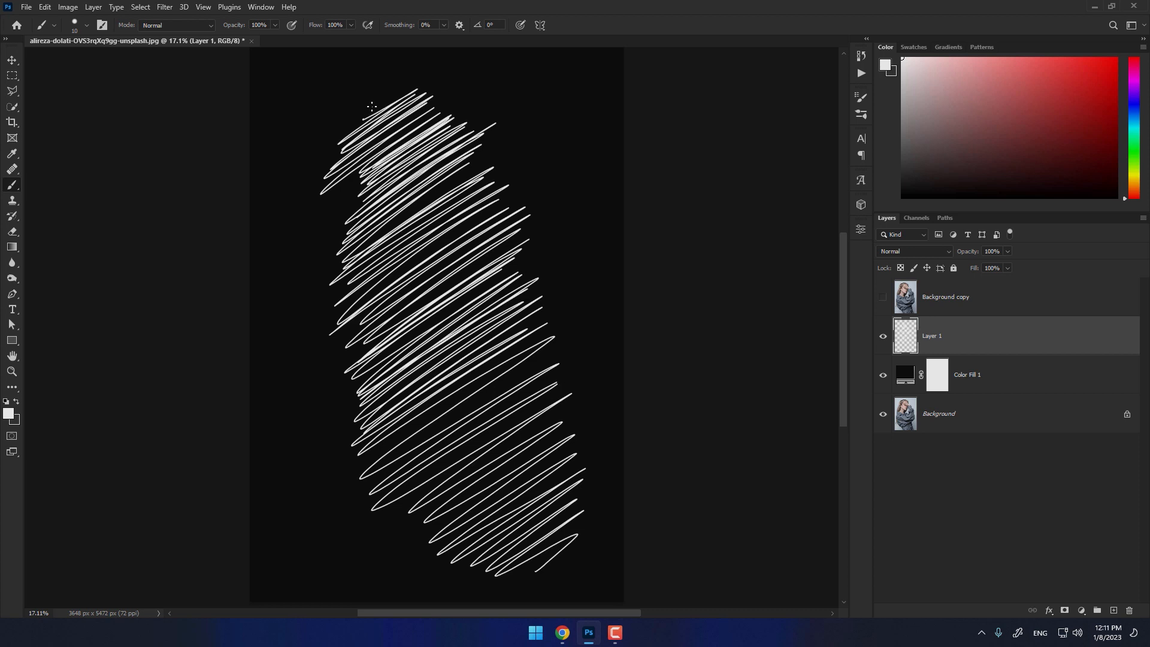
- Put Layer 1 in a new group, show the Background copy and clip it to that group
click(1096, 610)
drag(938, 359, 932, 324)
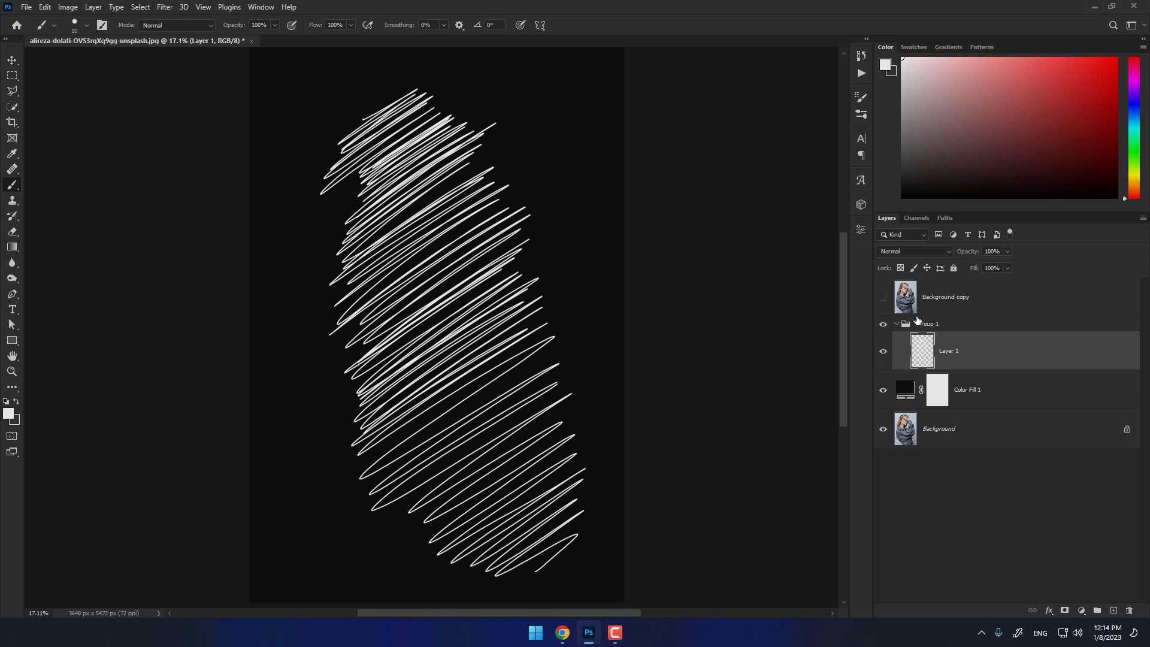
click(883, 297)
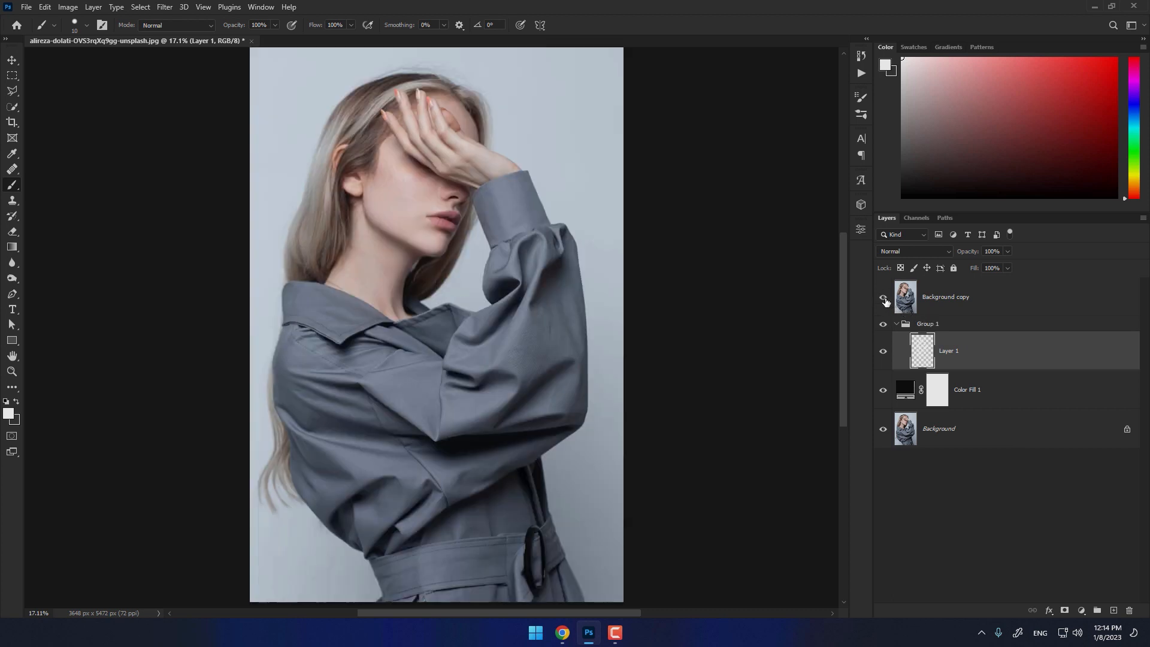
alt+click(907, 318)
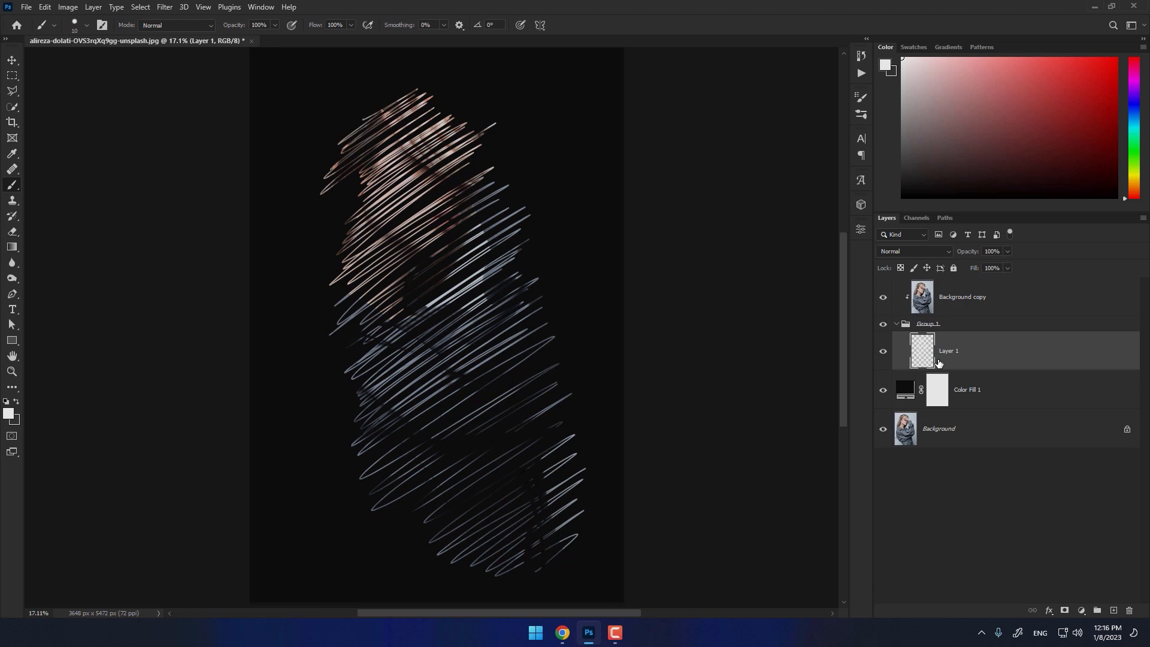
- Duplicate the scribble layer twice, offsetting one copy up and to the right and the second to the left of the original strokes
key(ctrl+j)
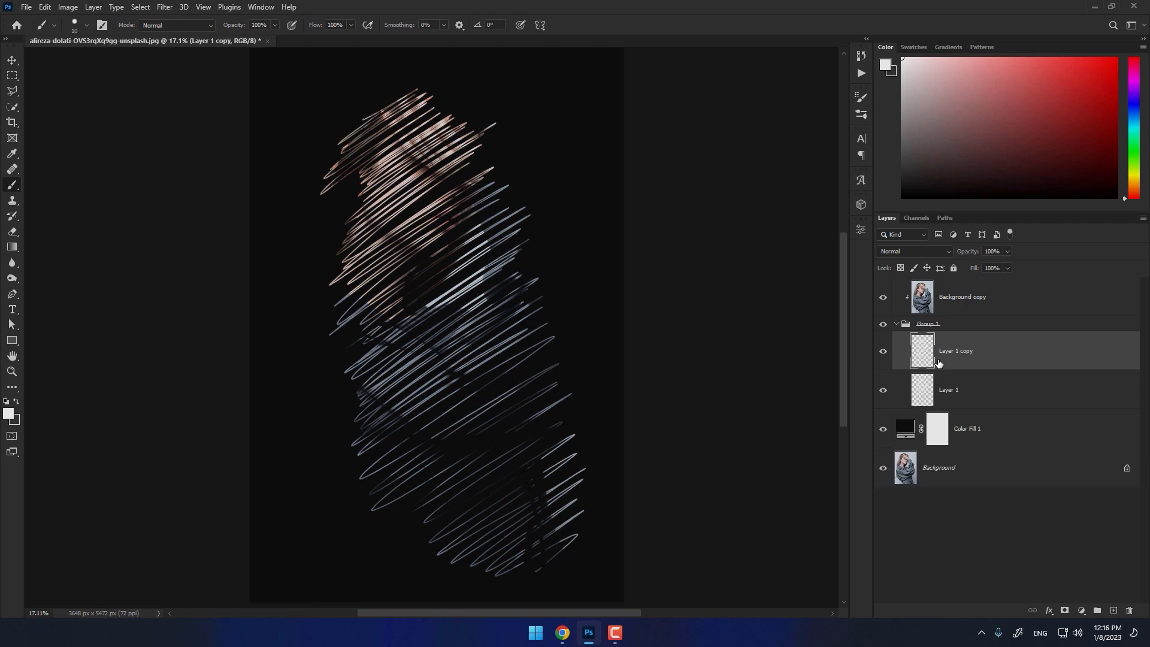
key(v)
mouse_move(389, 256)
mouse_down()
mouse_move(427, 237)
mouse_move(420, 219)
mouse_up()
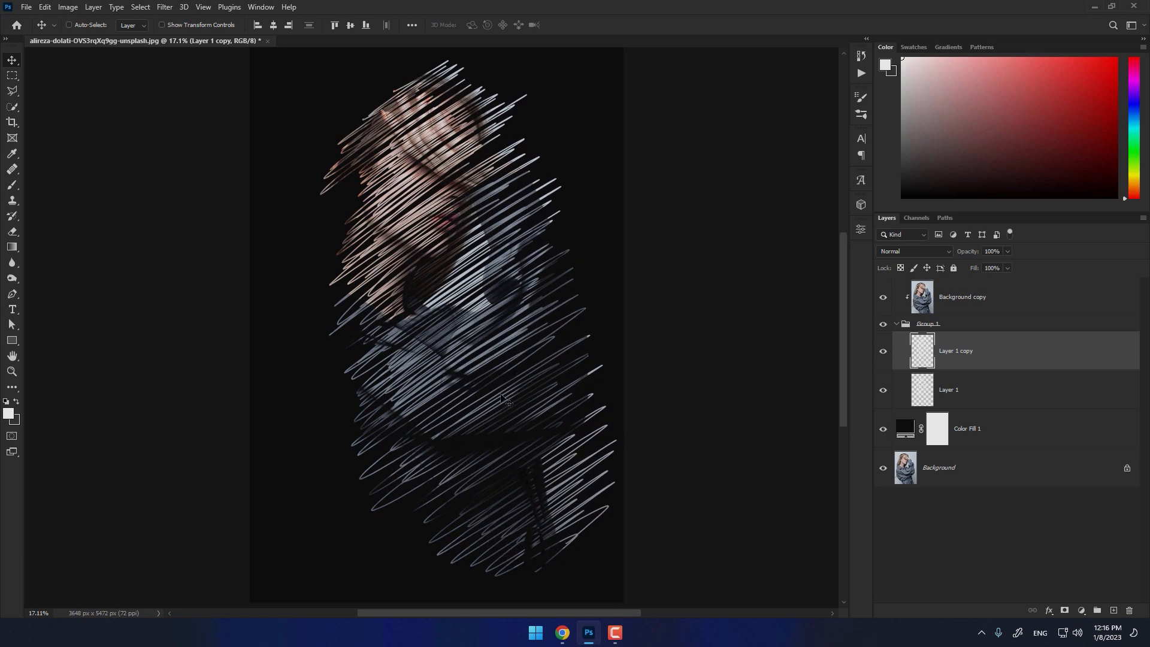
key(ctrl+j)
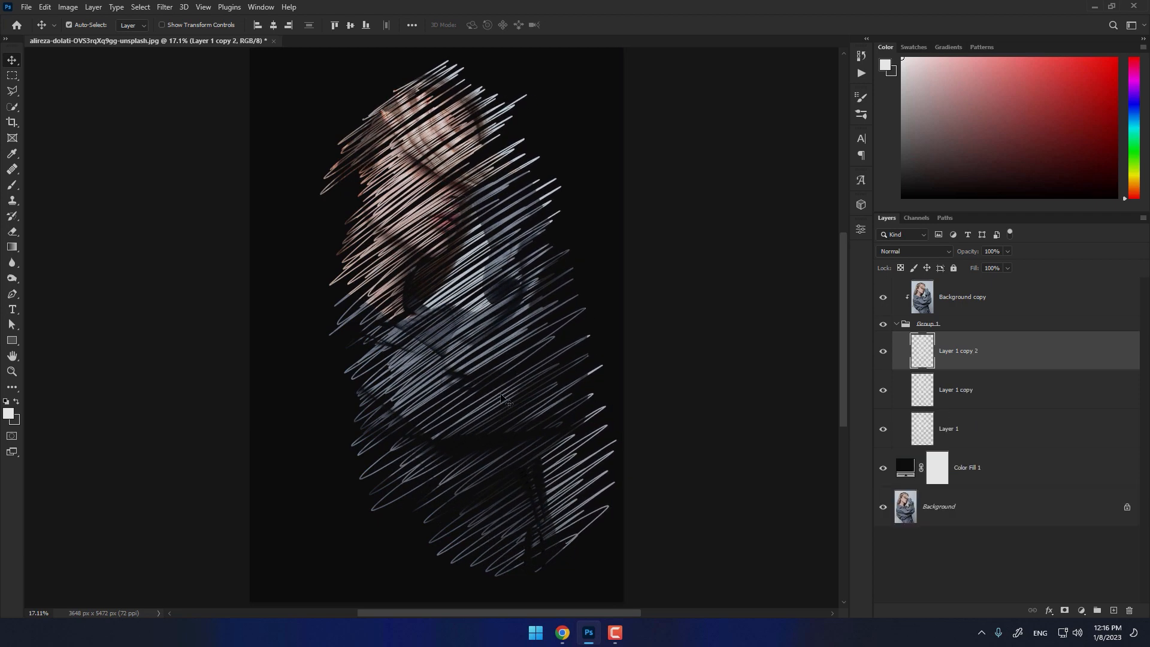
drag(446, 239, 383, 264)
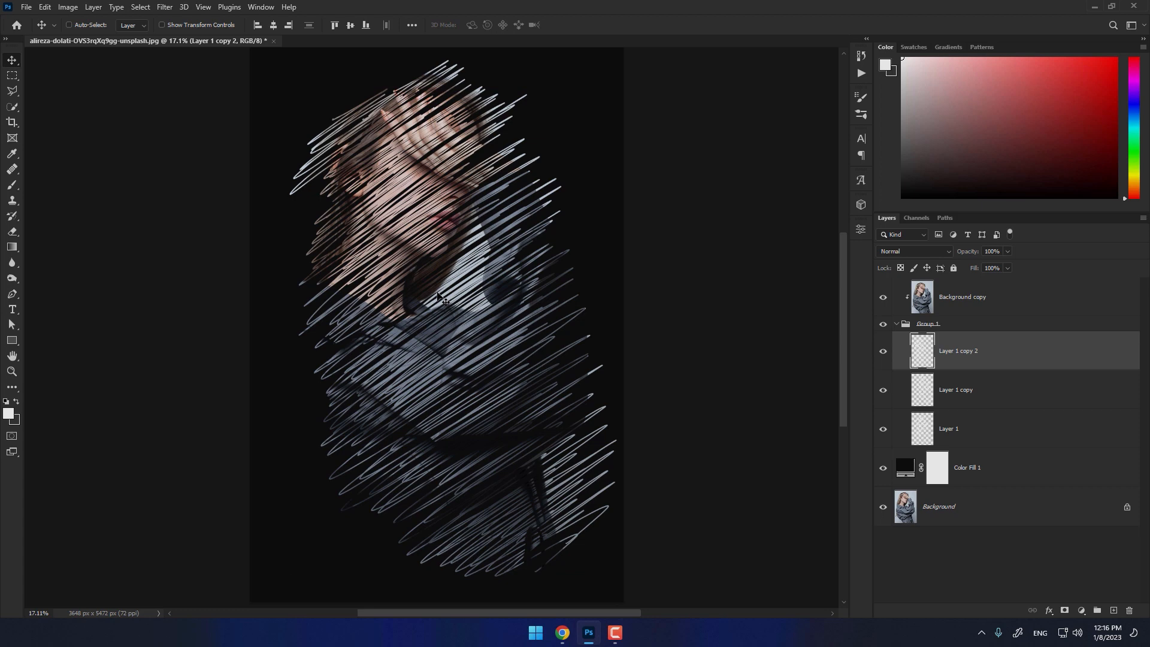
- Add a Black & White adjustment layer above the Background copy
scroll(742, 311, down, 1)
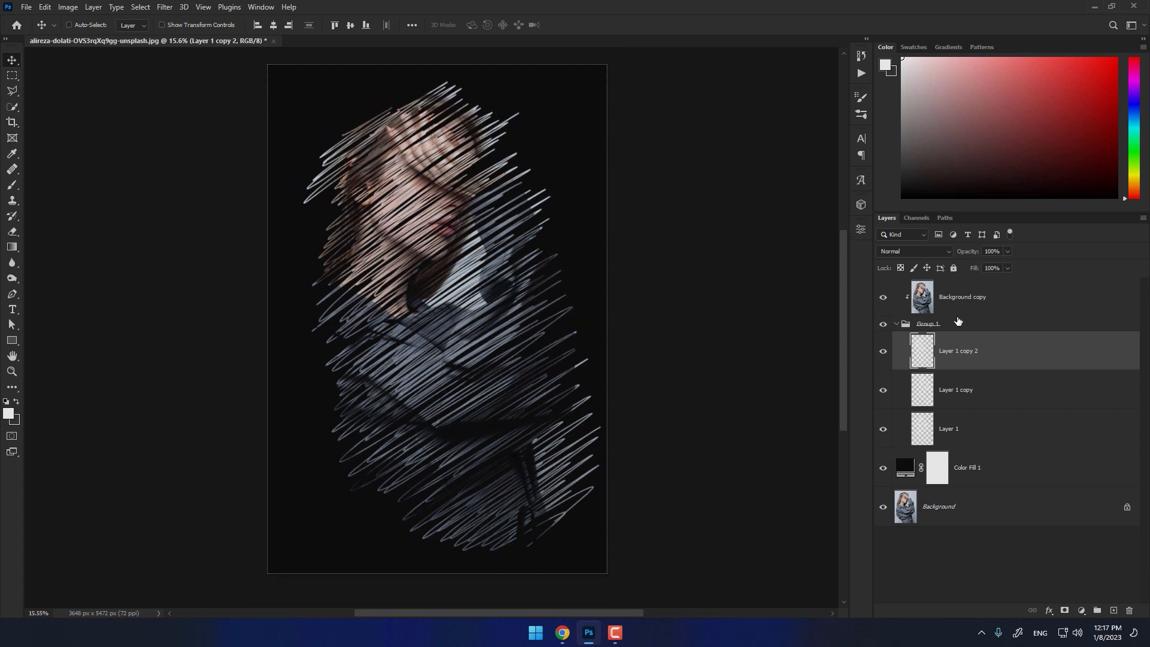
click(982, 308)
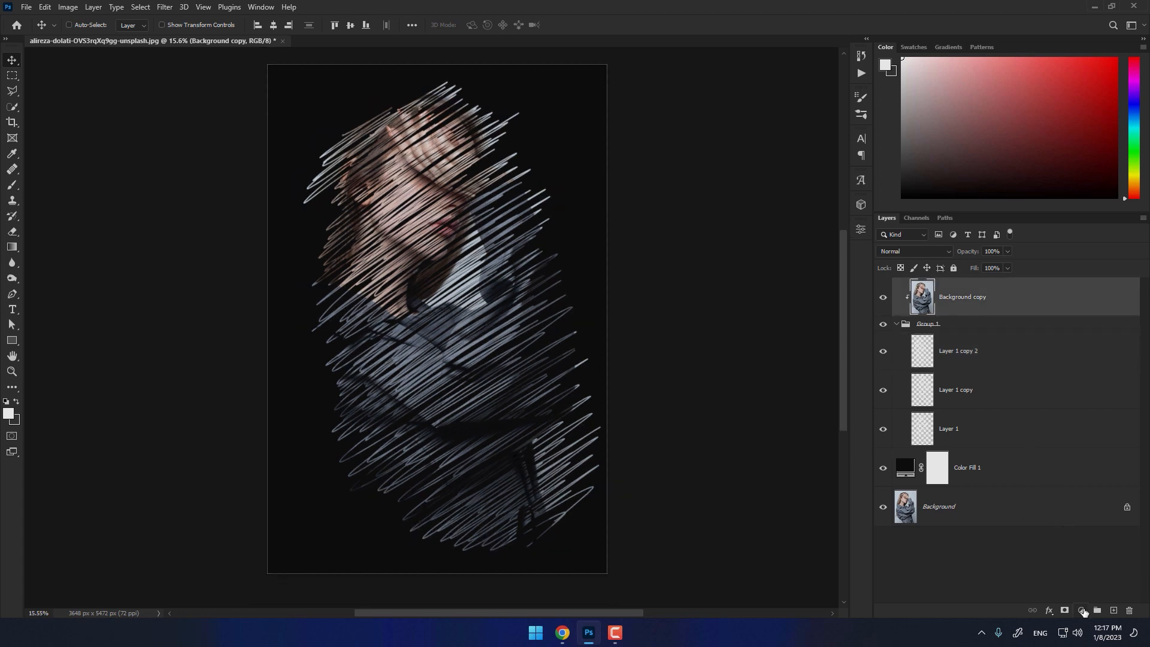
click(1081, 609)
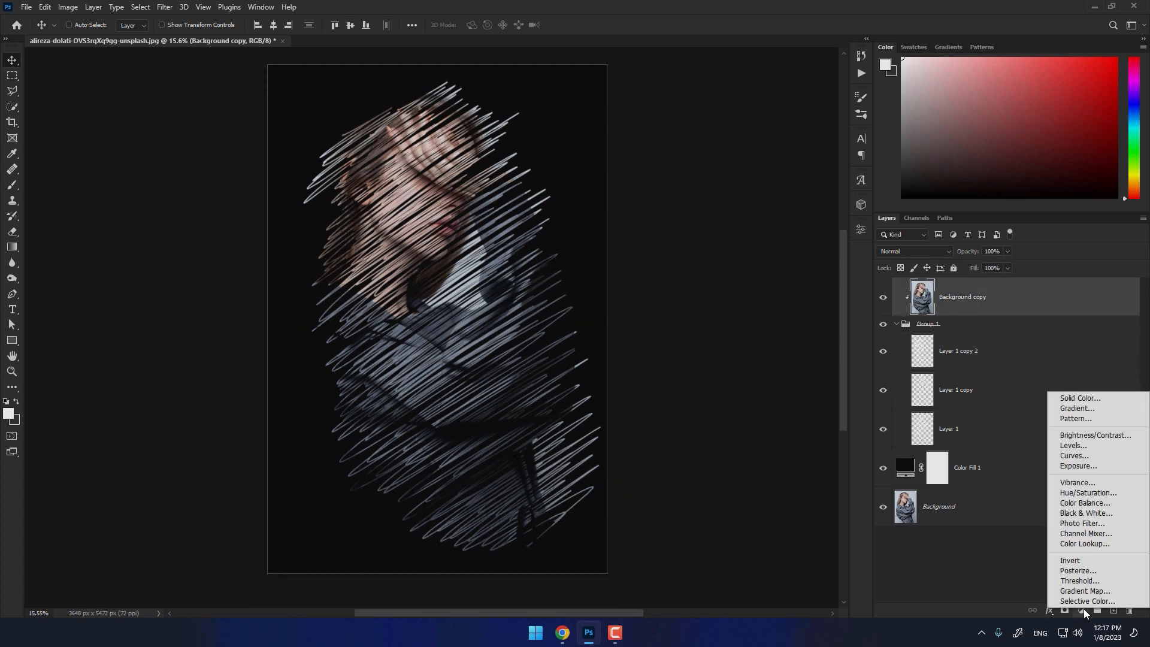
click(1085, 513)
- Scale down the Background copy and Group 1 together, and move the portrait into the upper part of the canvas
click(1002, 340)
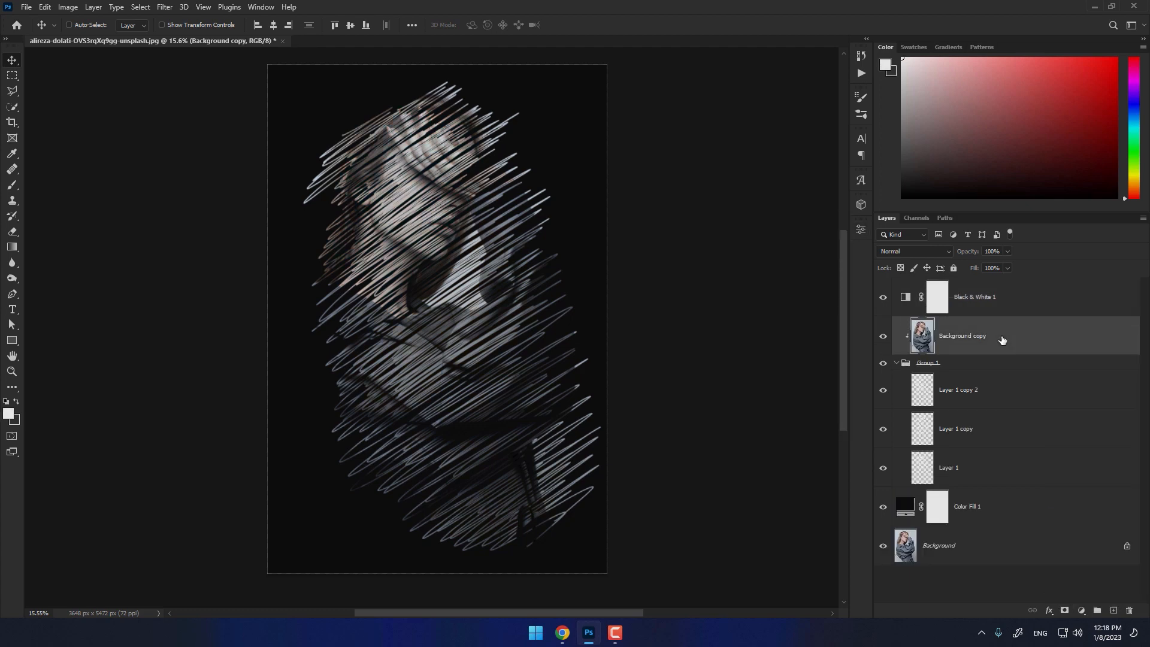
shift+click(971, 365)
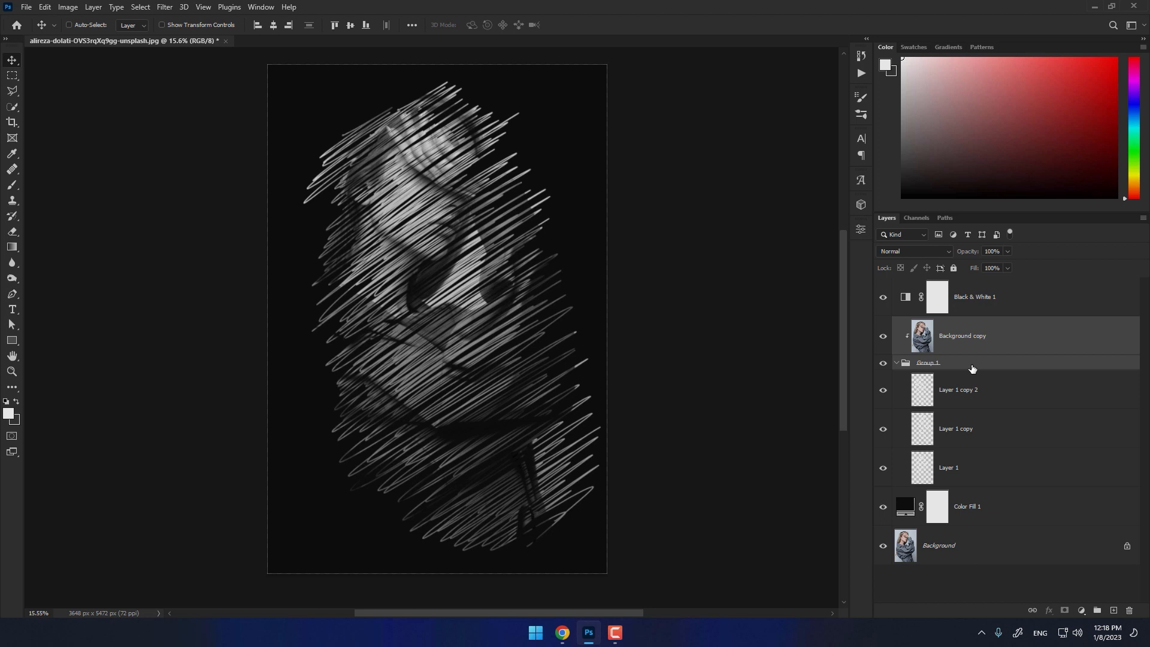
key(ctrl+t)
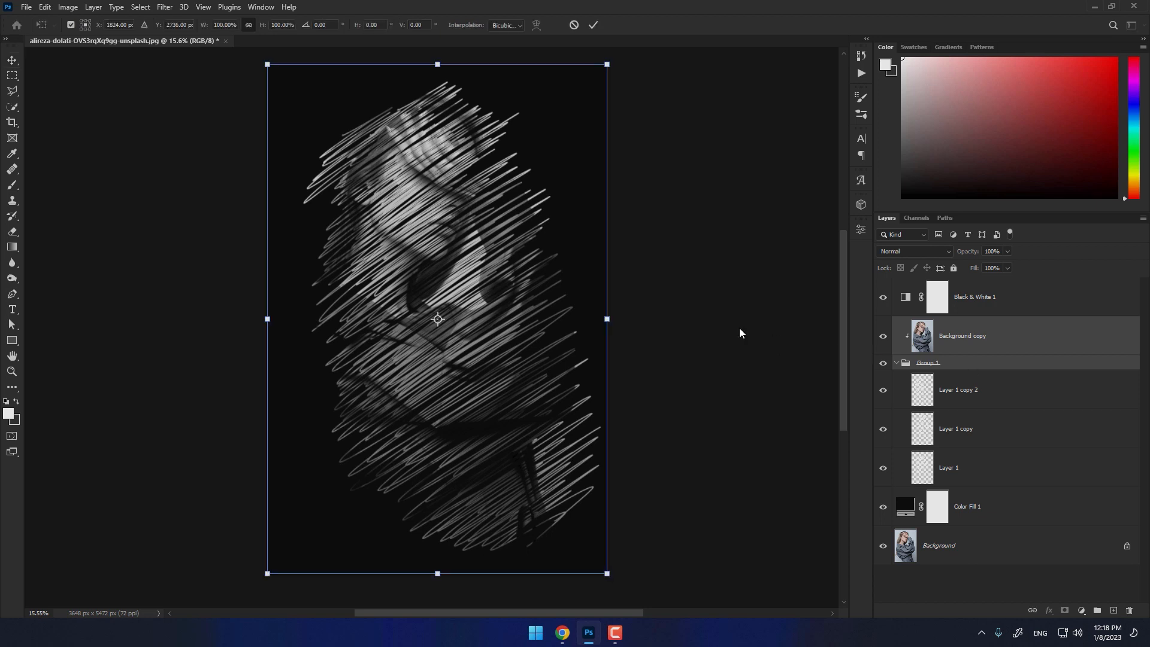
drag(606, 318, 560, 318)
key(Return)
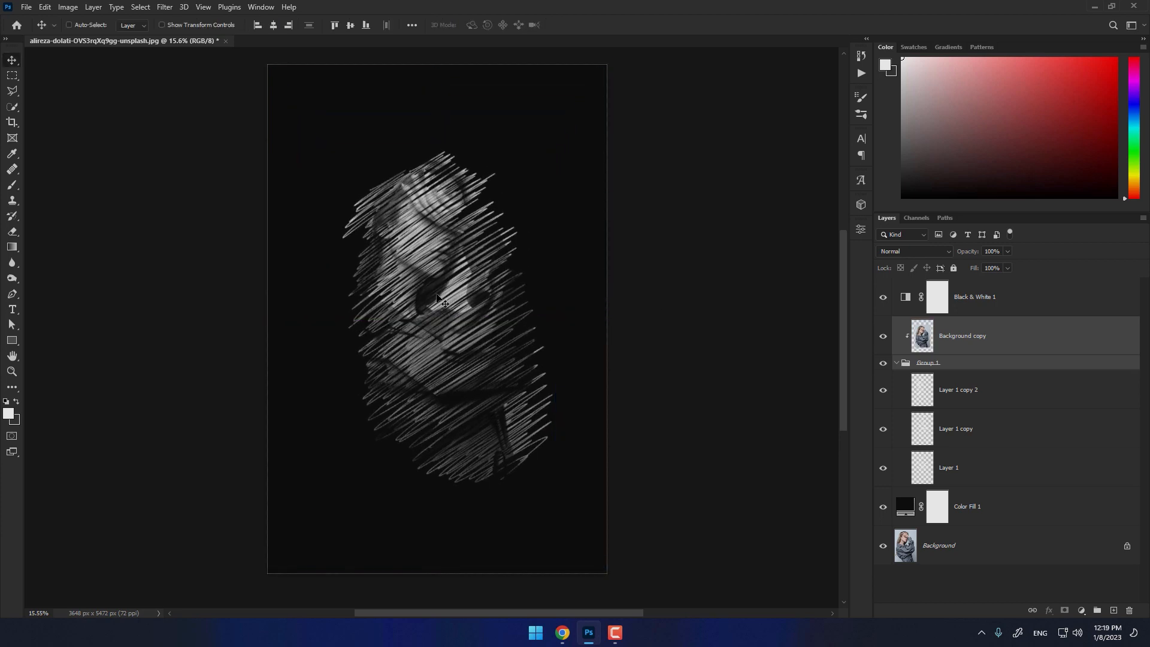
drag(437, 294, 444, 261)
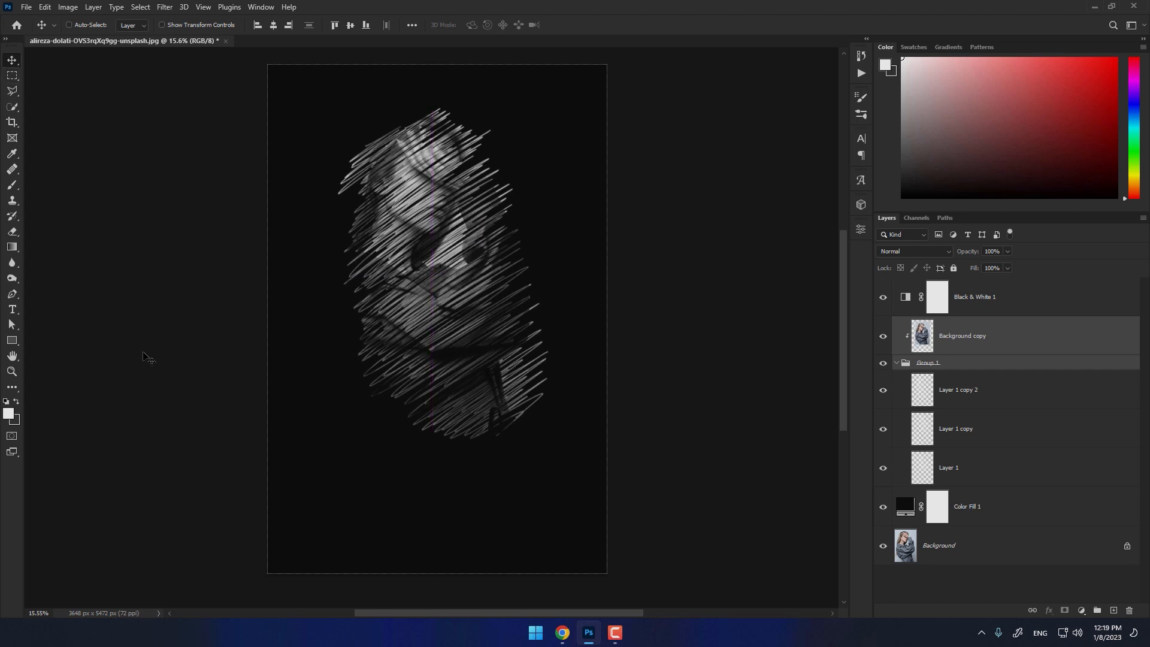
- Add the title text "Sketch Effect" below the portrait and centre it horizontally on the canvas
click(13, 309)
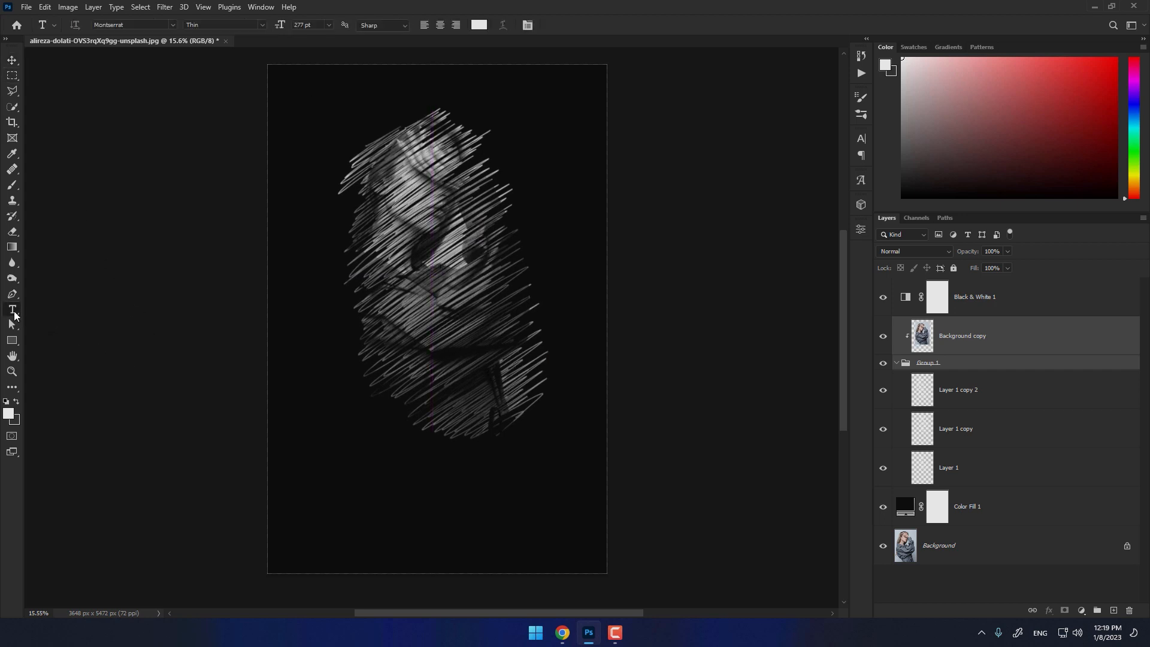
click(422, 498)
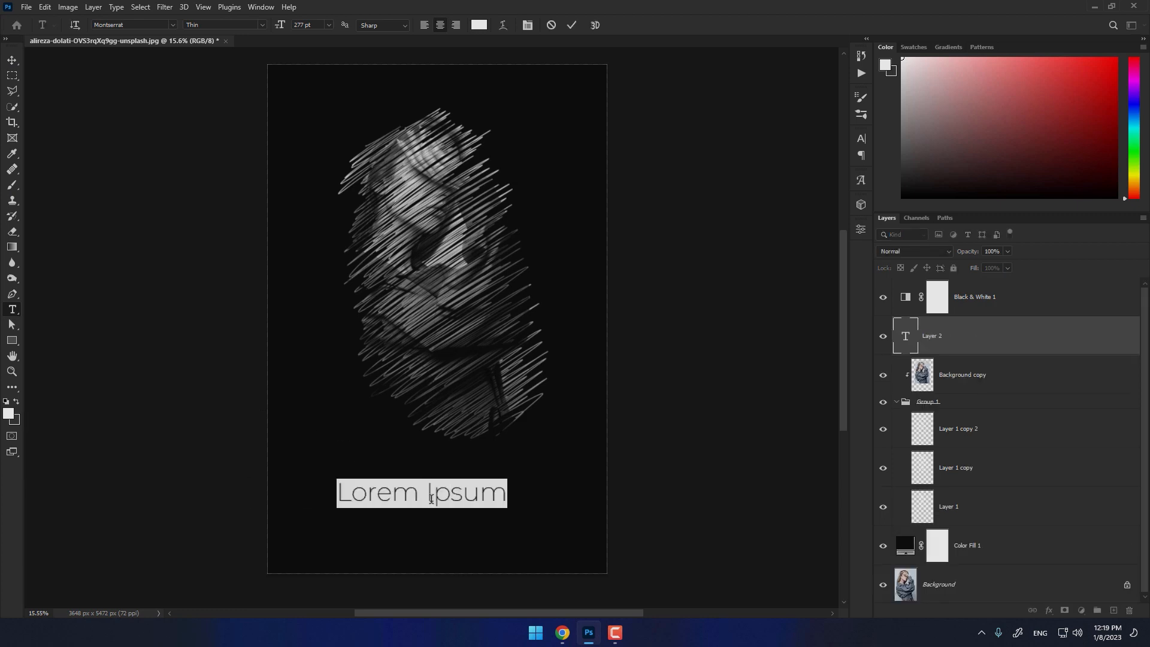
text(S)
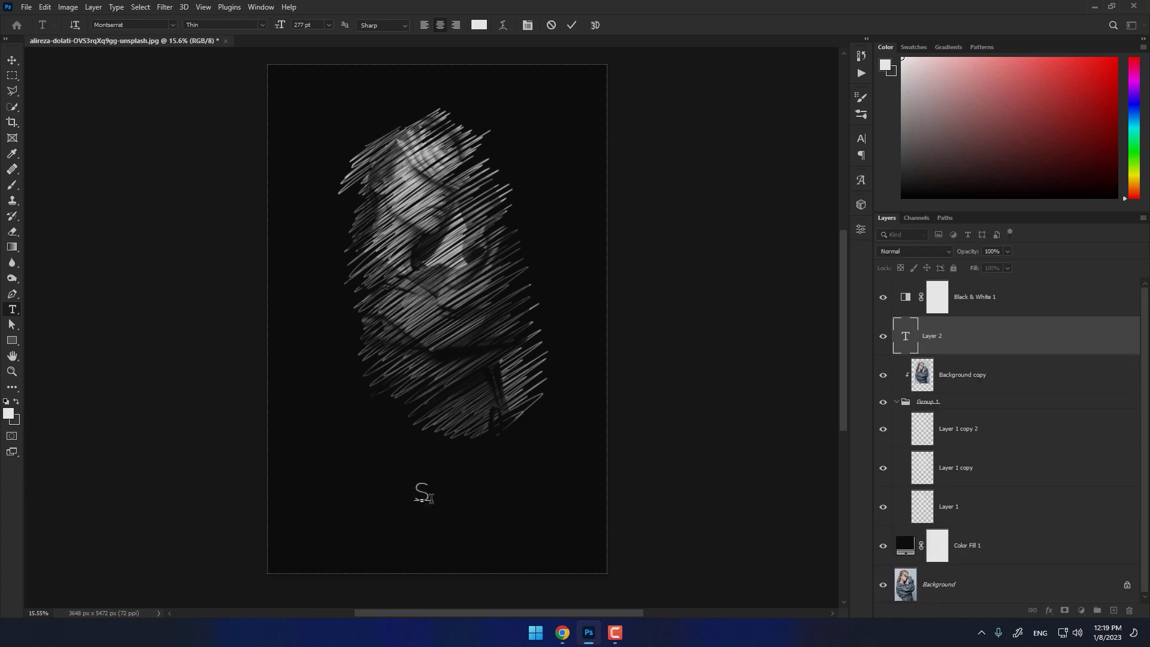
text(ketch)
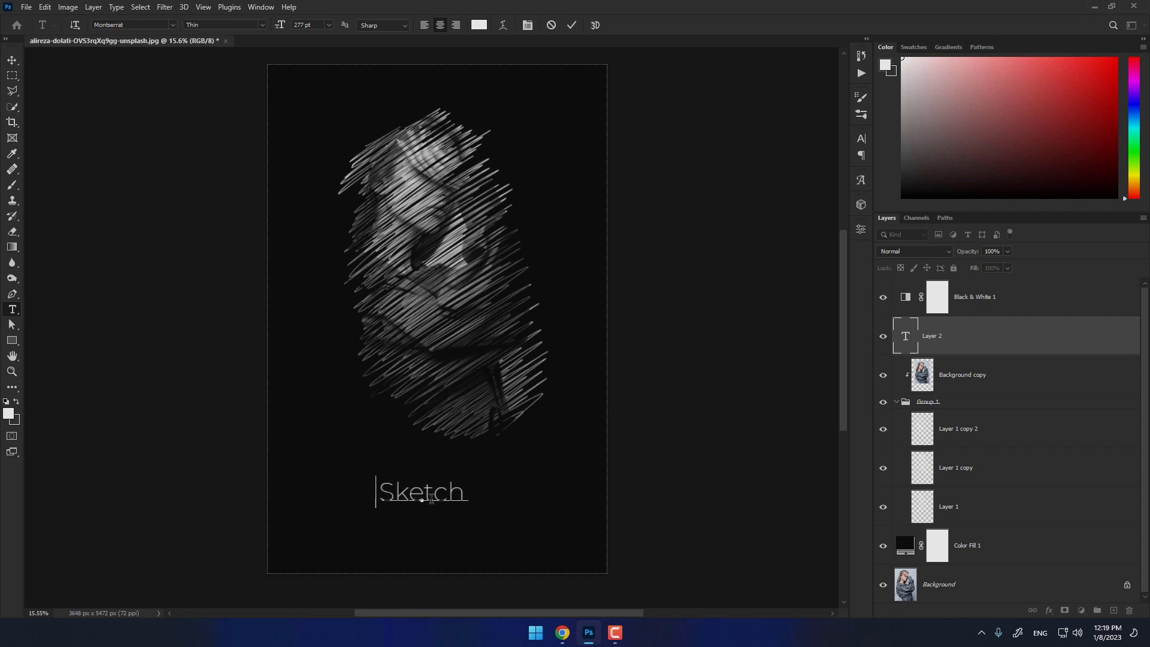
text( Effect)
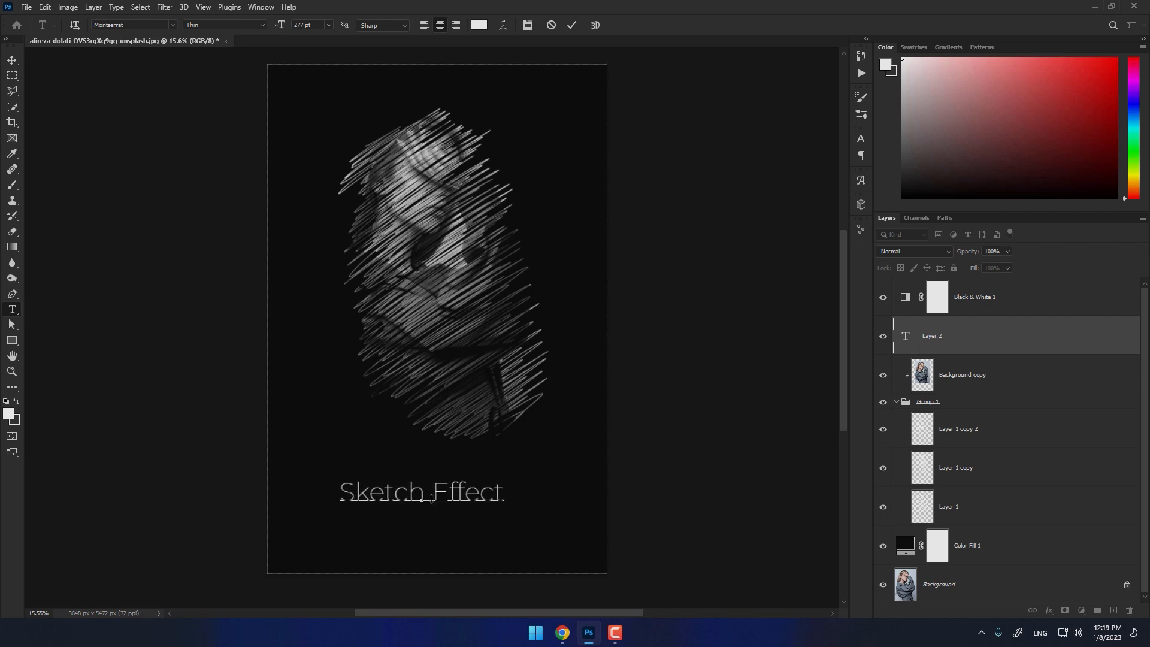
click(569, 27)
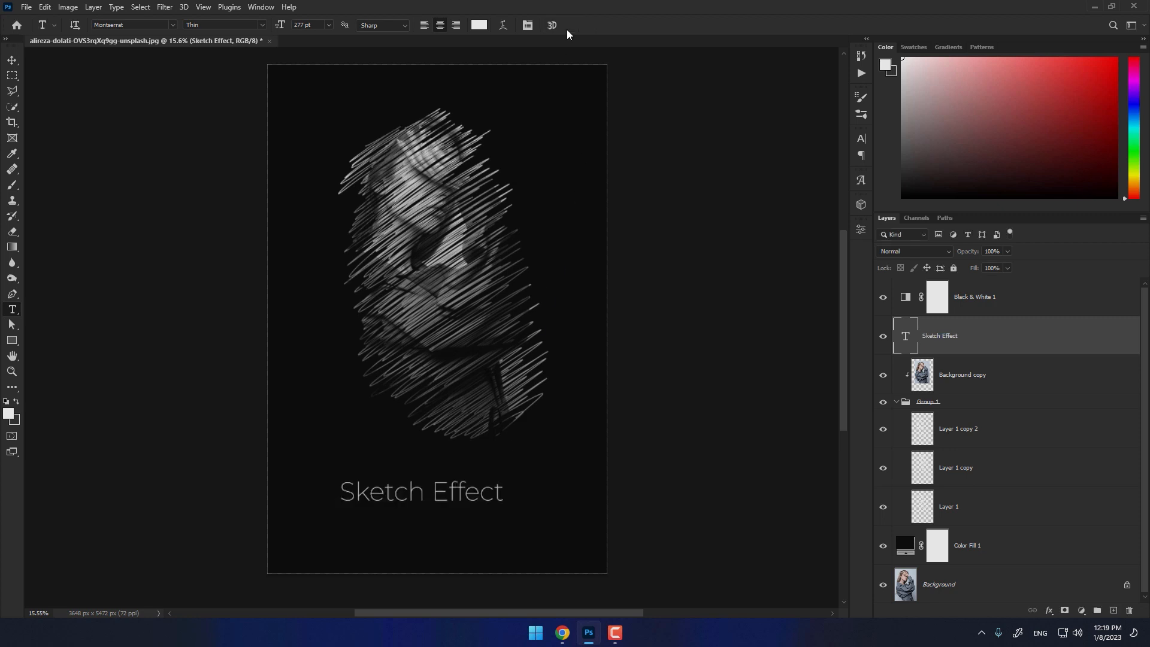
key(v)
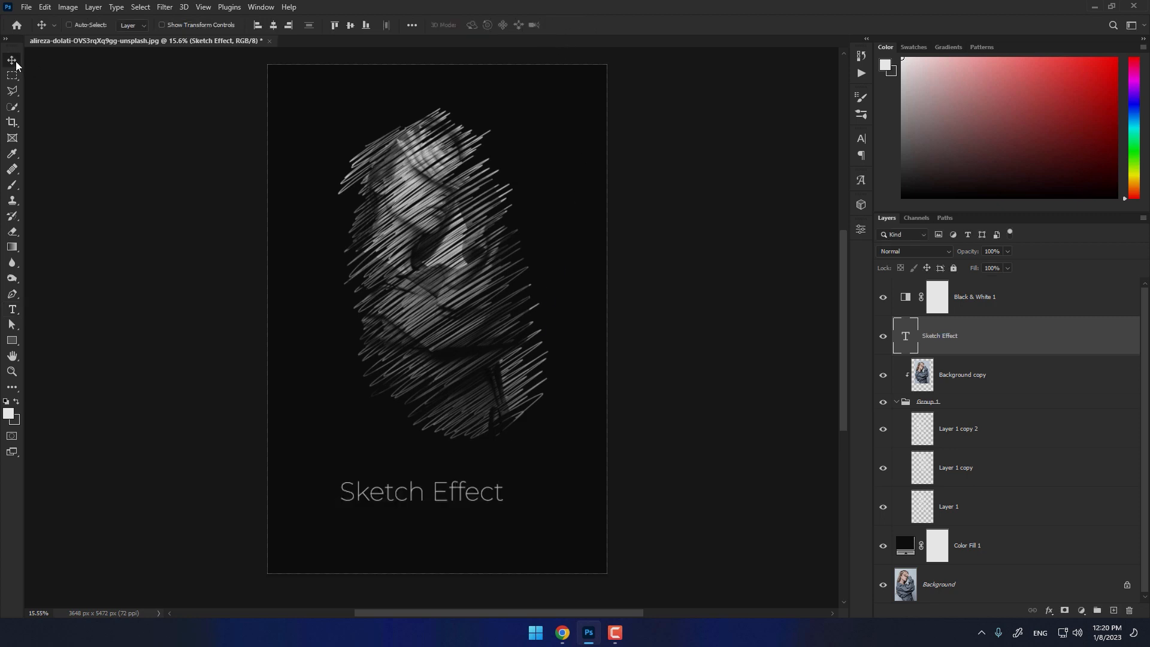
click(274, 25)
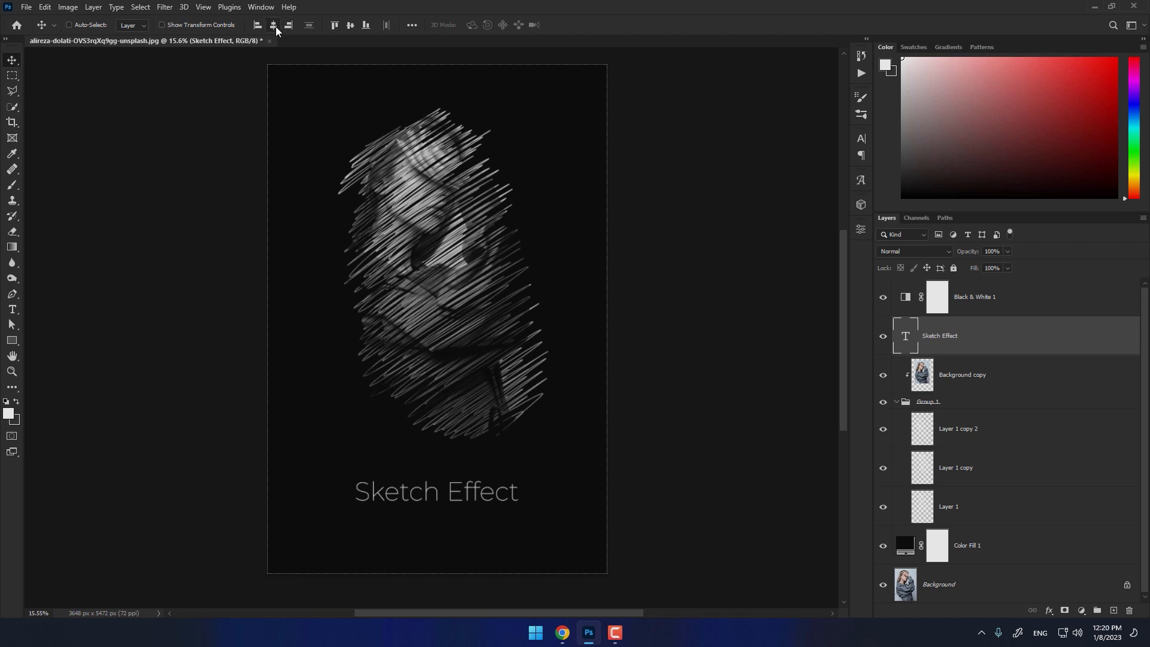
- Add a new empty layer above Color Fill 1 and set up a soft round brush with a dark grey colour
click(1017, 548)
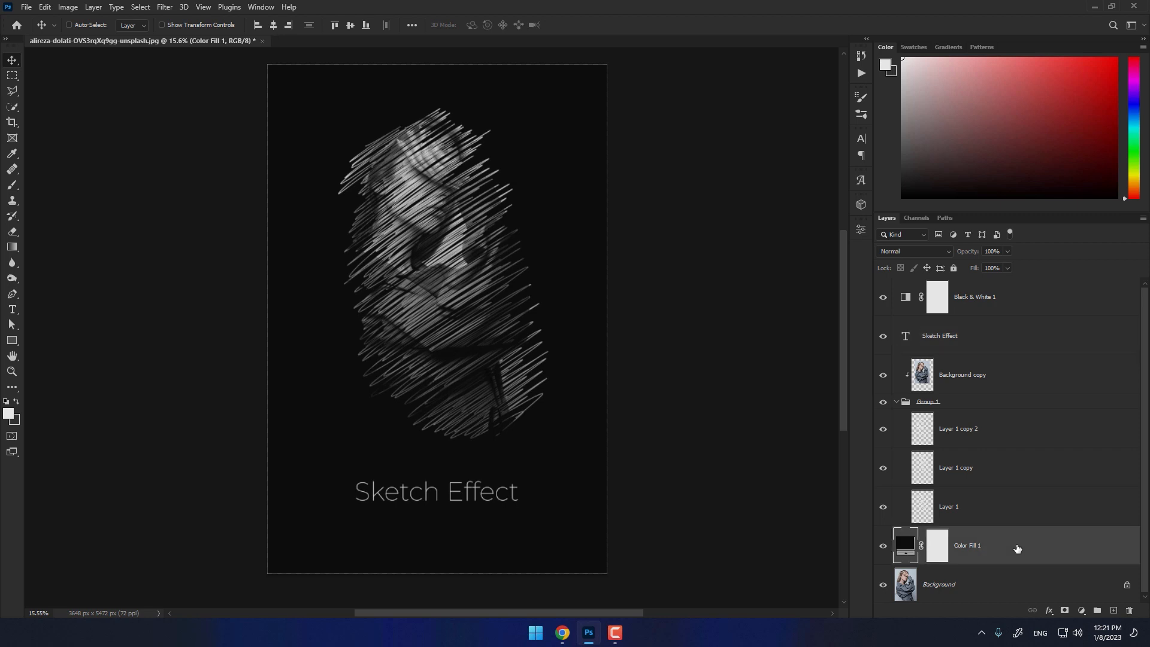
click(1114, 616)
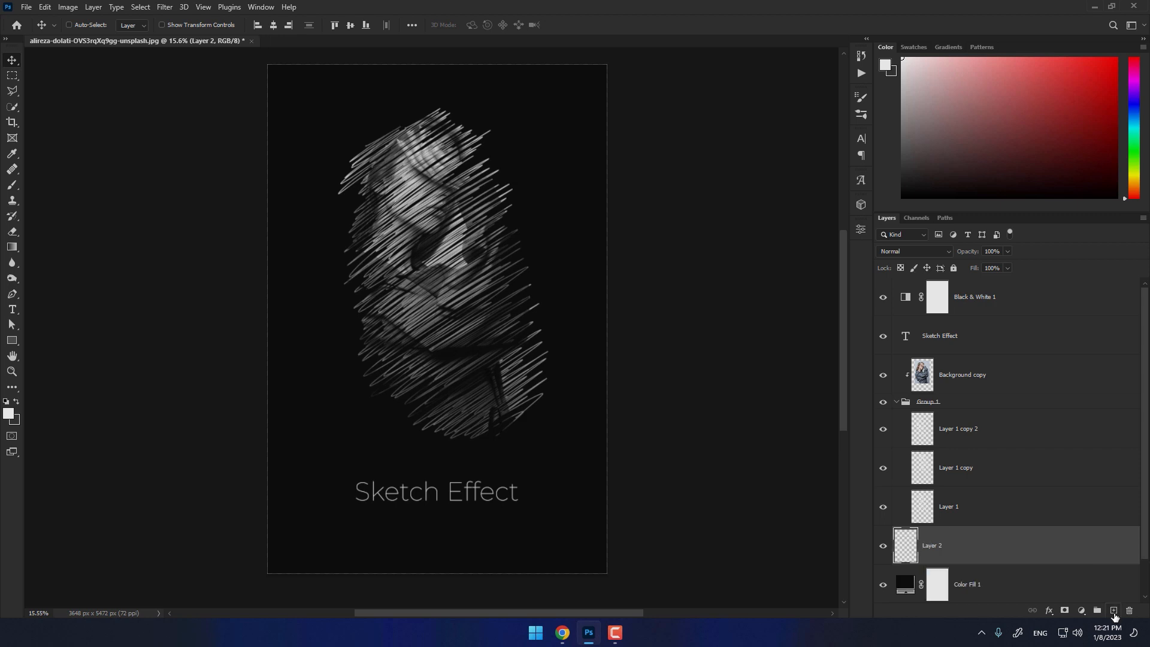
key(b)
right_click(406, 365)
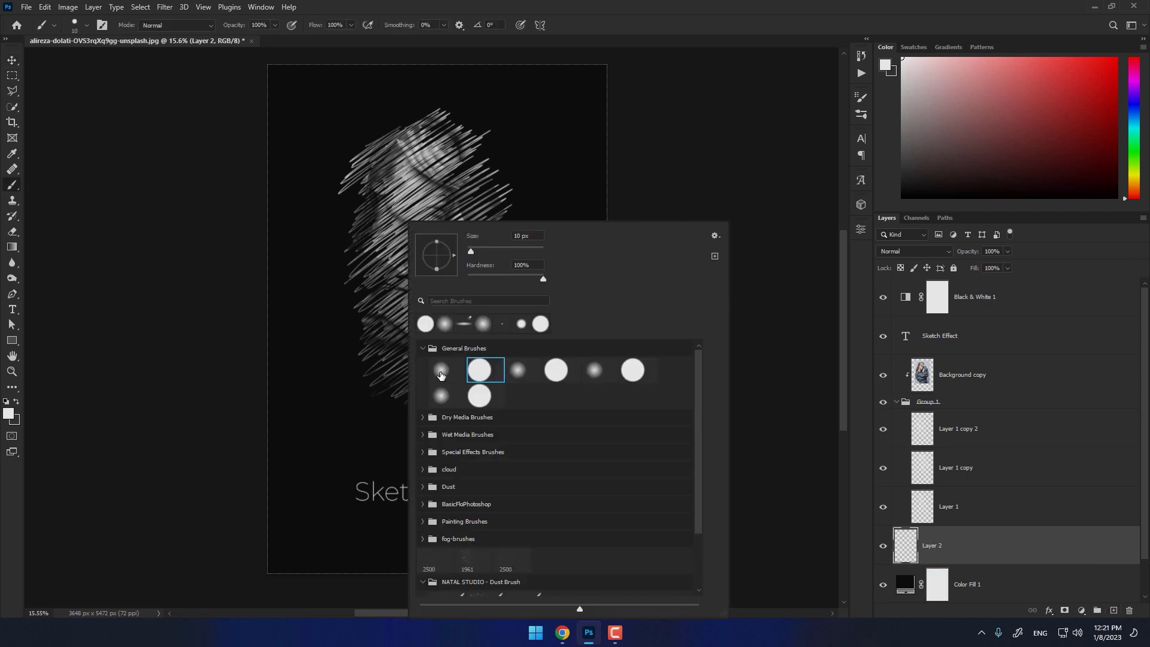
click(440, 371)
click(907, 184)
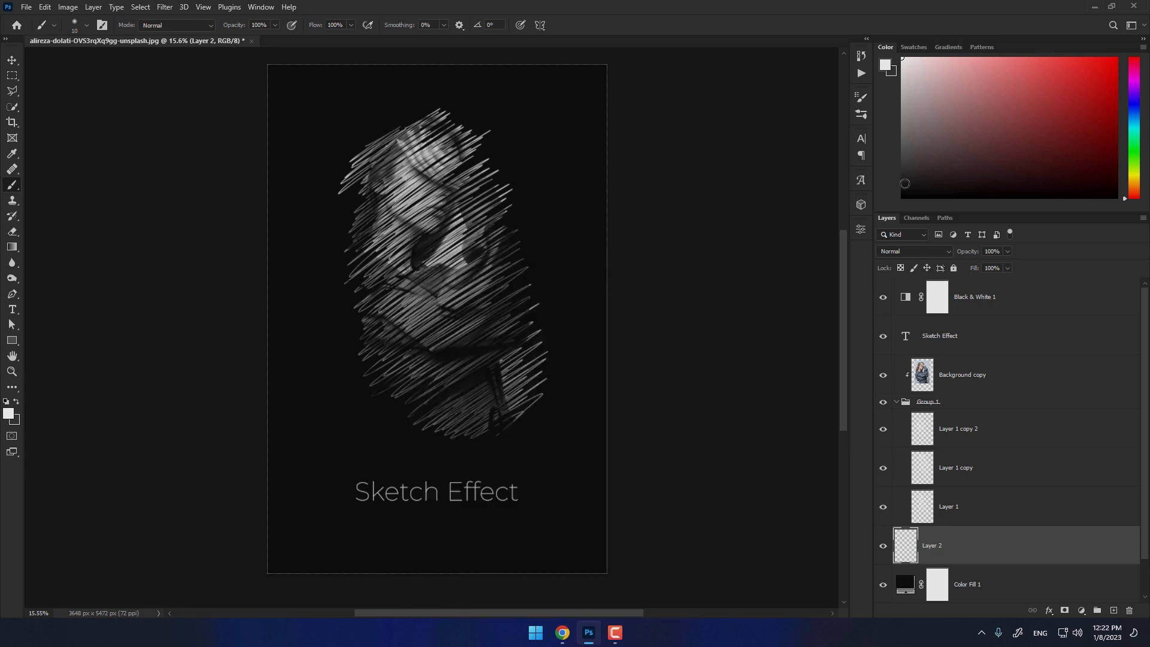
click(902, 180)
- Enlarge the soft brush to about 4650 px and paint a faint dark grey glow at the canvas's lower edge, behind the title
scroll(426, 265, down, 1)
drag(426, 264, 526, 260)
drag(526, 260, 581, 261)
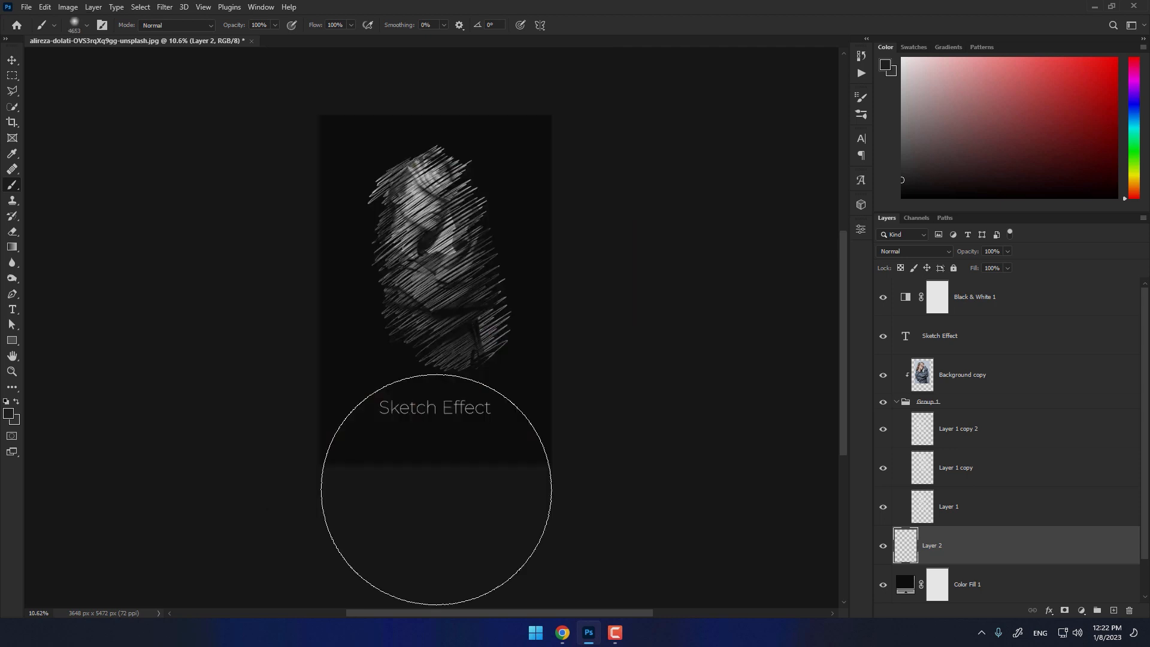
drag(436, 489, 449, 551)
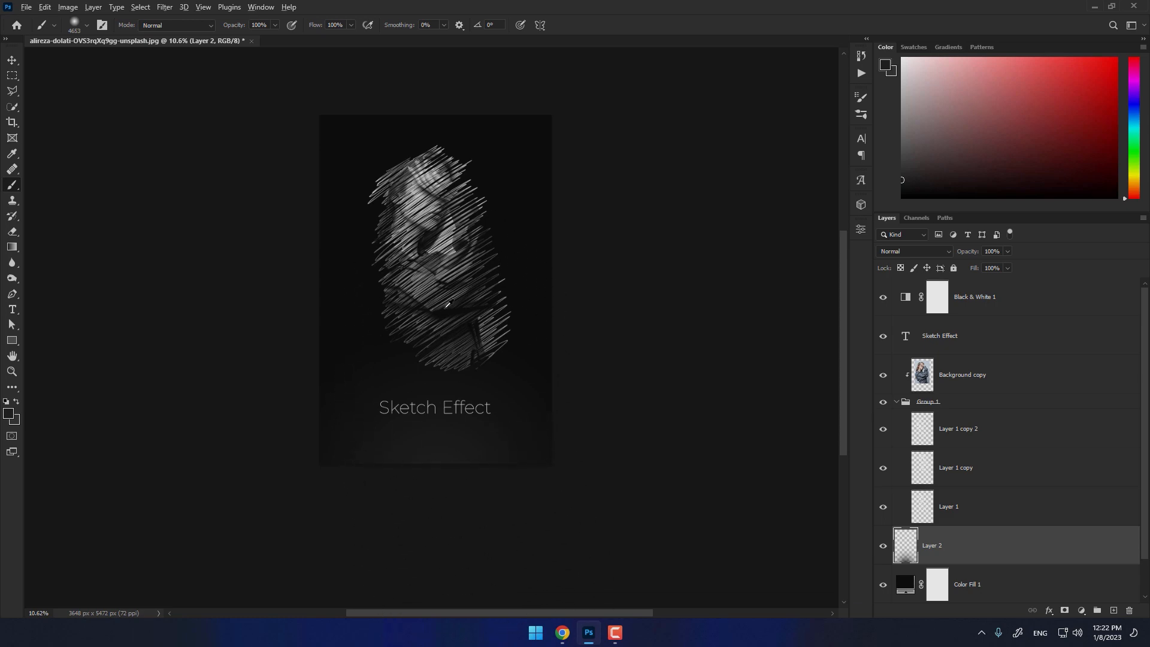
scroll(436, 291, up, 5)
scroll(427, 348, down, 3)
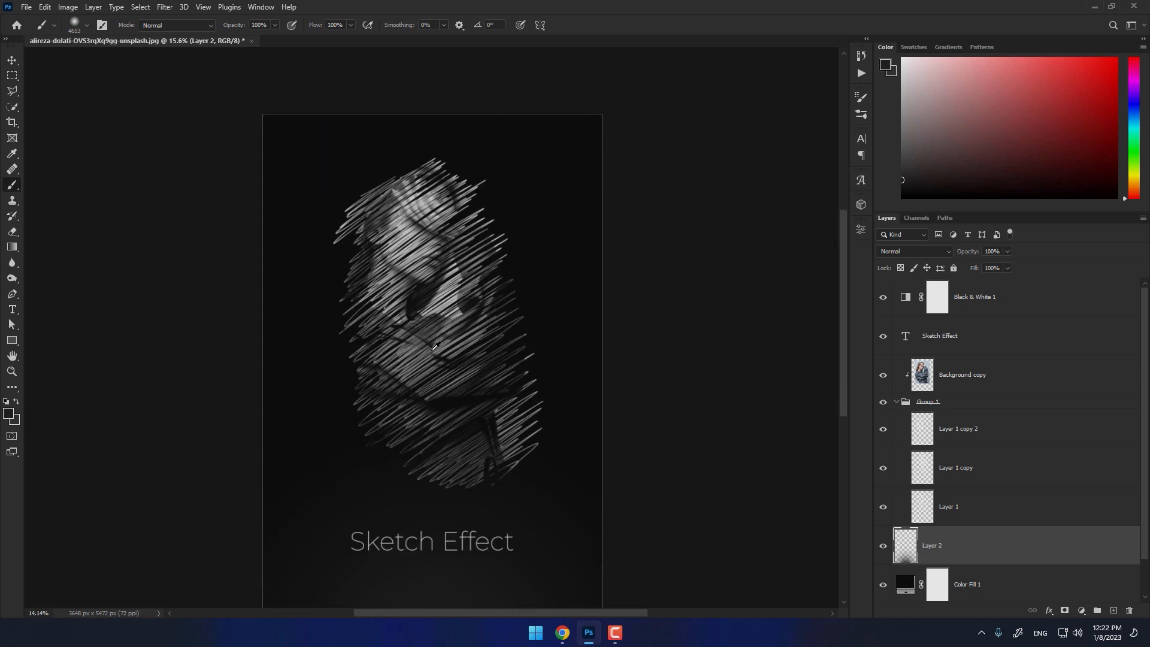